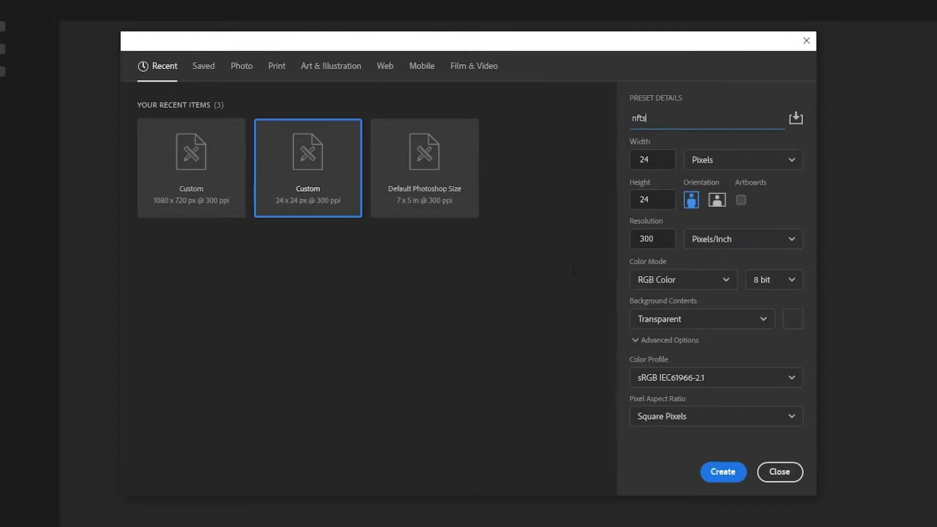
Step: Create the 24 × 24 px, 300 ppi transparent RGB document named nfts
click(722, 471)
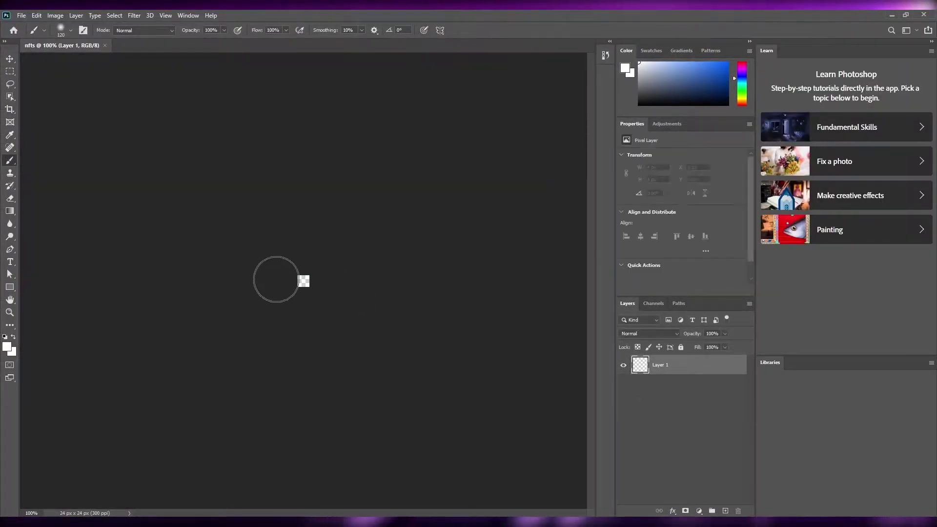
Step: Zoom the canvas to about 3400% and switch to the Pencil tool
scroll(305, 279, up, 4)
scroll(308, 276, up, 20)
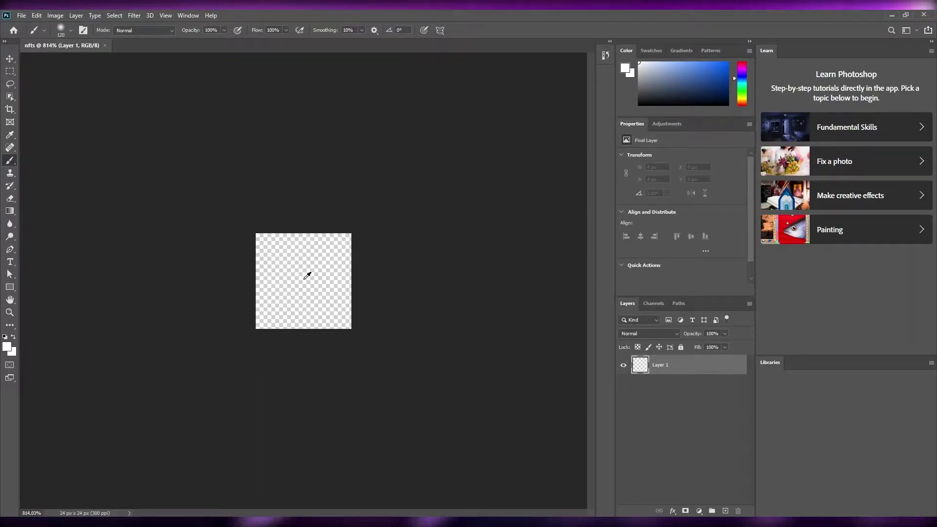
scroll(307, 276, up, 10)
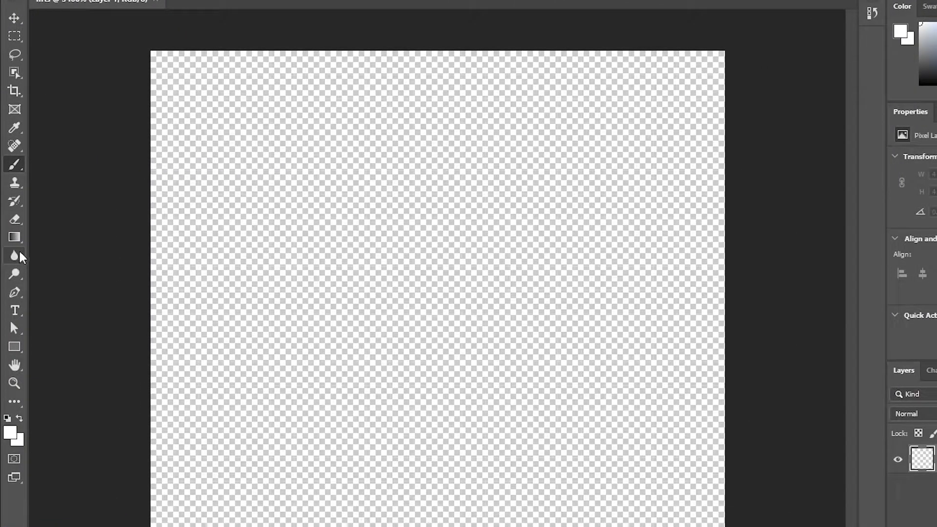
right_click(14, 164)
click(45, 178)
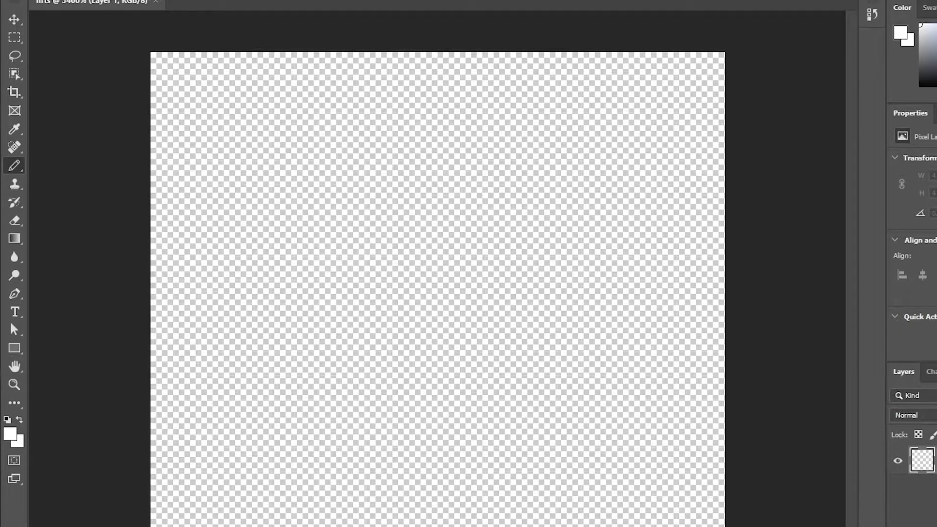
Step: Keep the Pencil tip at 1 px and draw a white test stroke at bottom-left
click(101, 0)
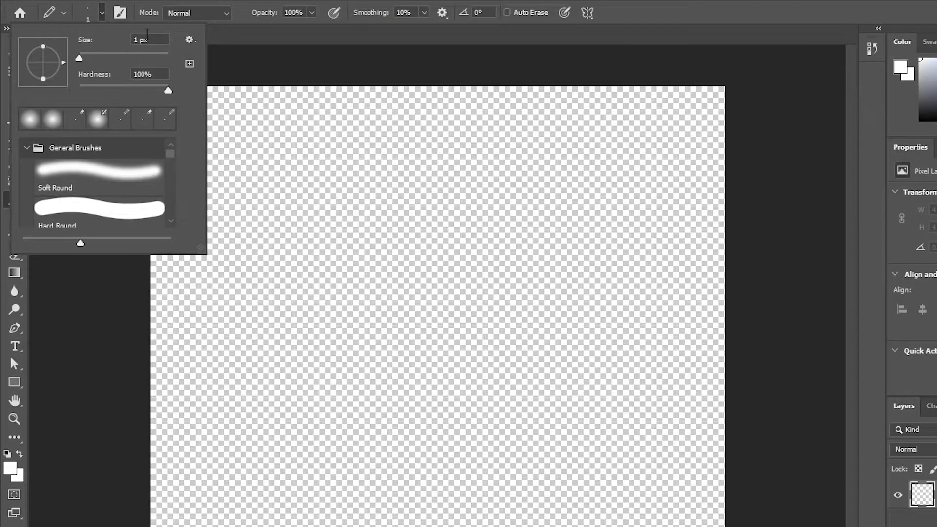
click(211, 36)
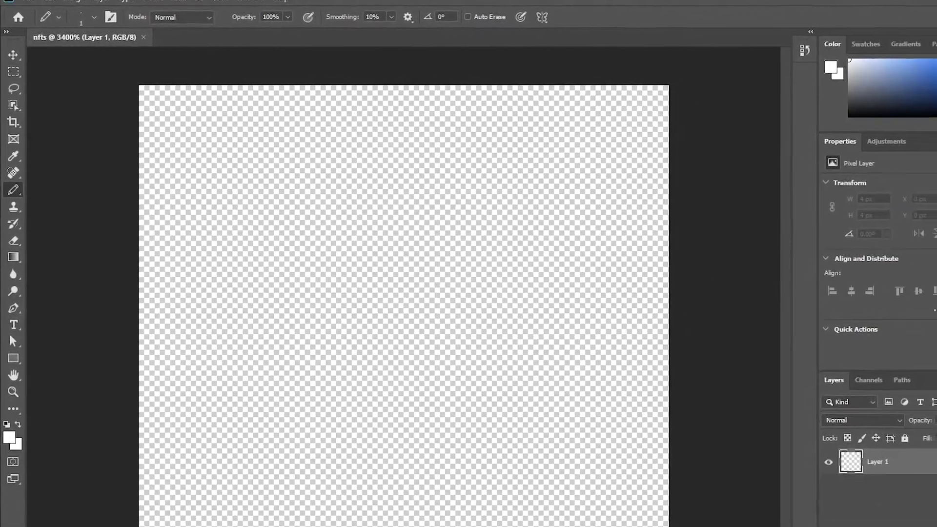
drag(112, 471, 155, 472)
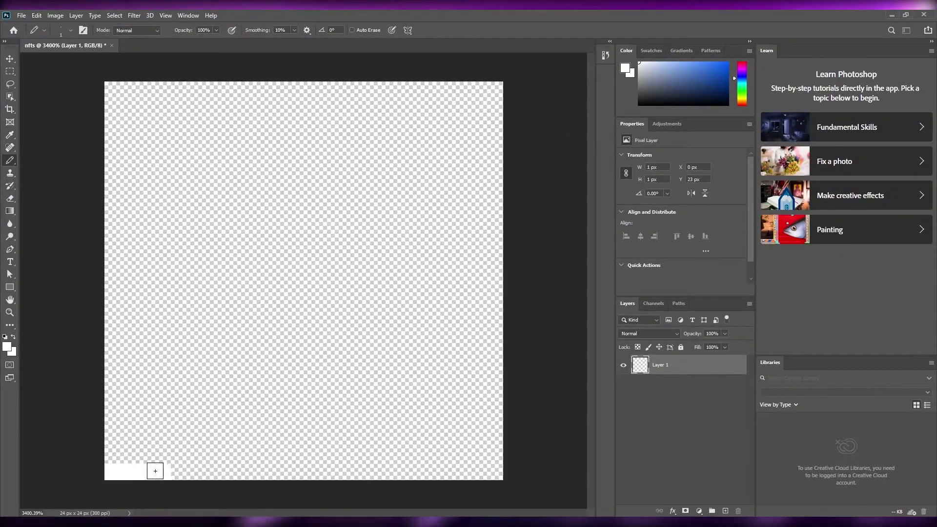
Step: Undo the test stroke, switch to black, and pencil an 8-pixel bottom row
key(ctrl+z)
key(ctrl+z)
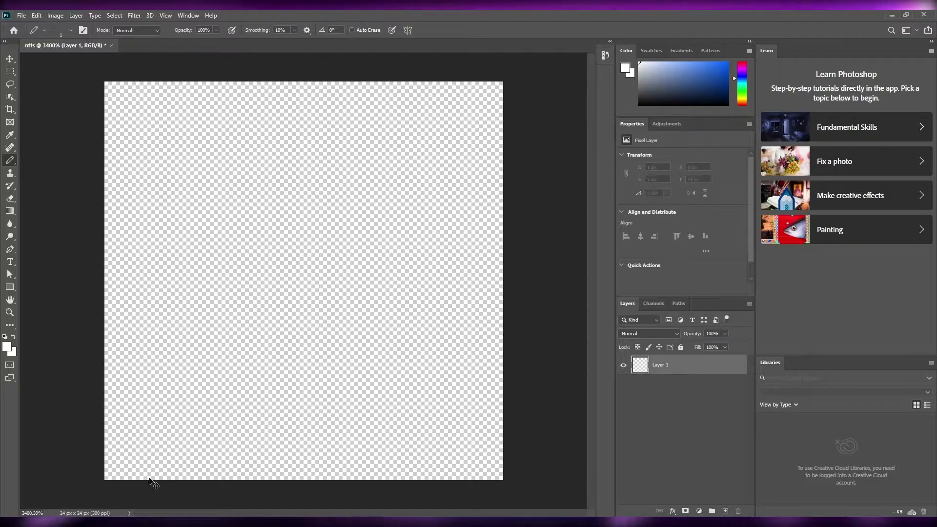
key(d)
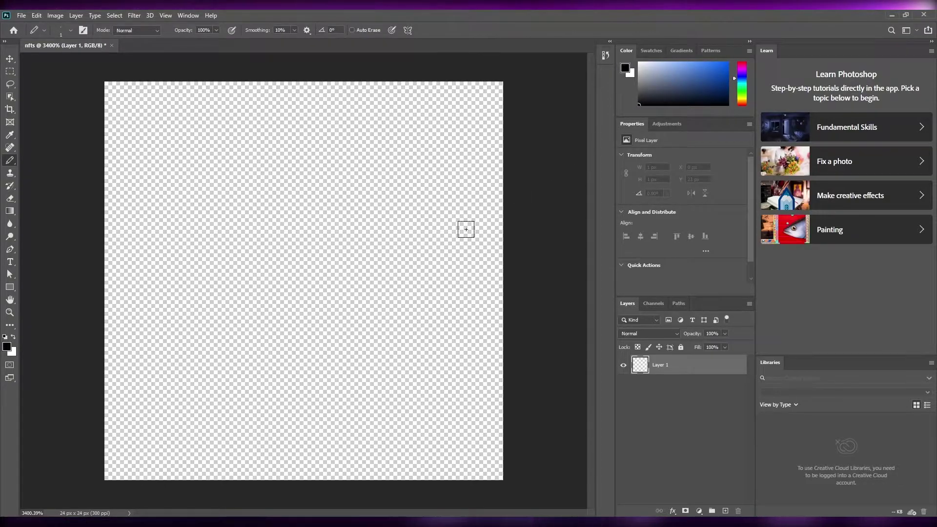
click(117, 474)
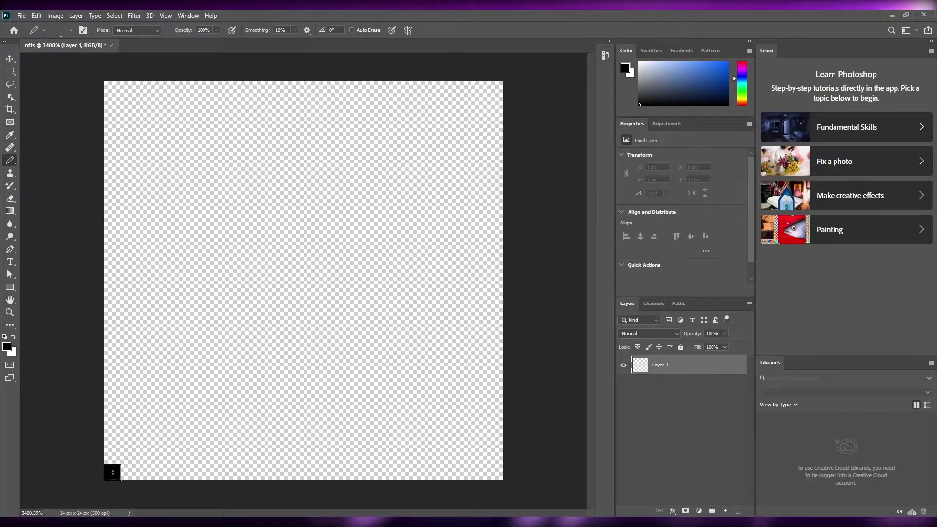
click(129, 472)
click(145, 471)
click(165, 472)
click(179, 471)
click(196, 471)
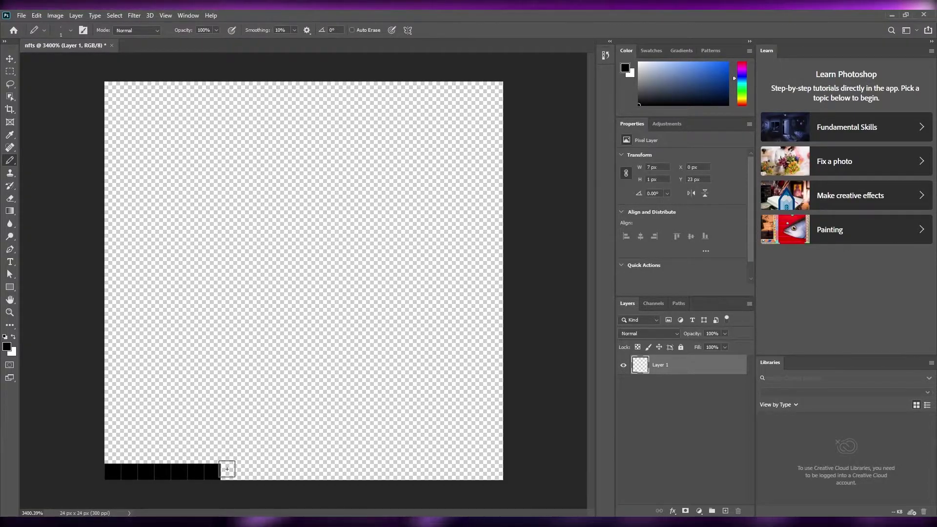
click(228, 473)
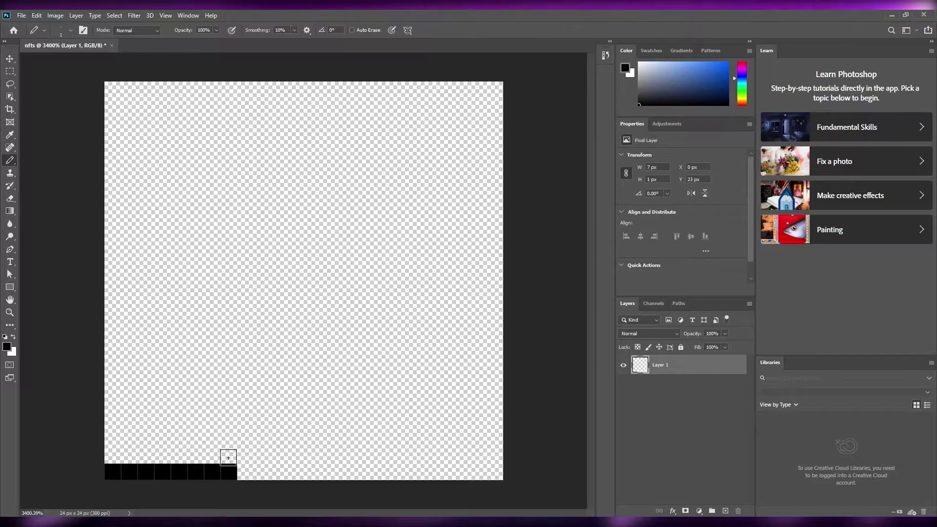
Step: Pencil a four-pixel column up from the row, then diagonal pixels and a short top run
click(229, 455)
click(229, 438)
click(229, 422)
click(230, 405)
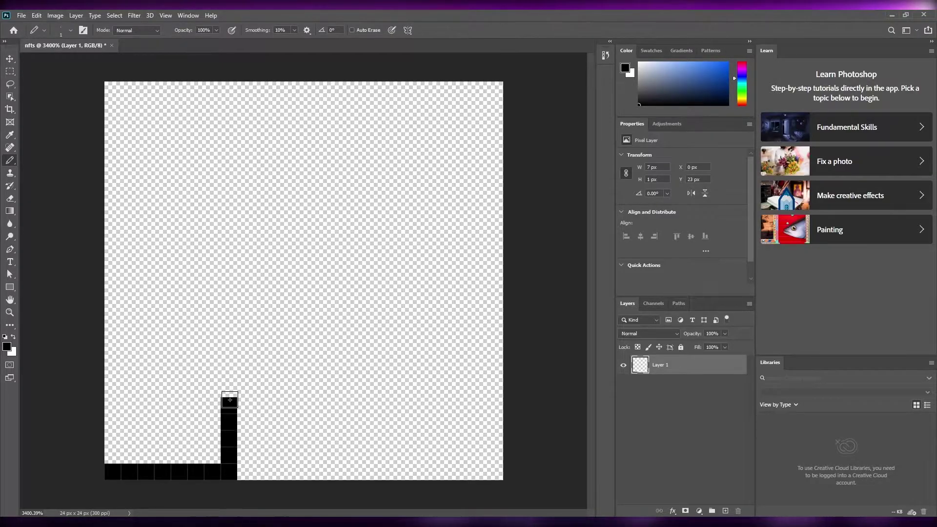
click(213, 373)
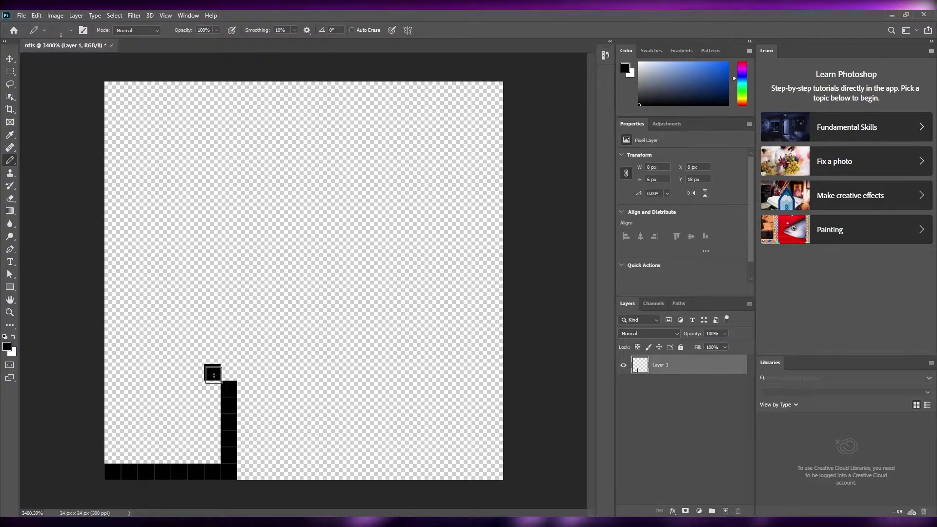
click(213, 338)
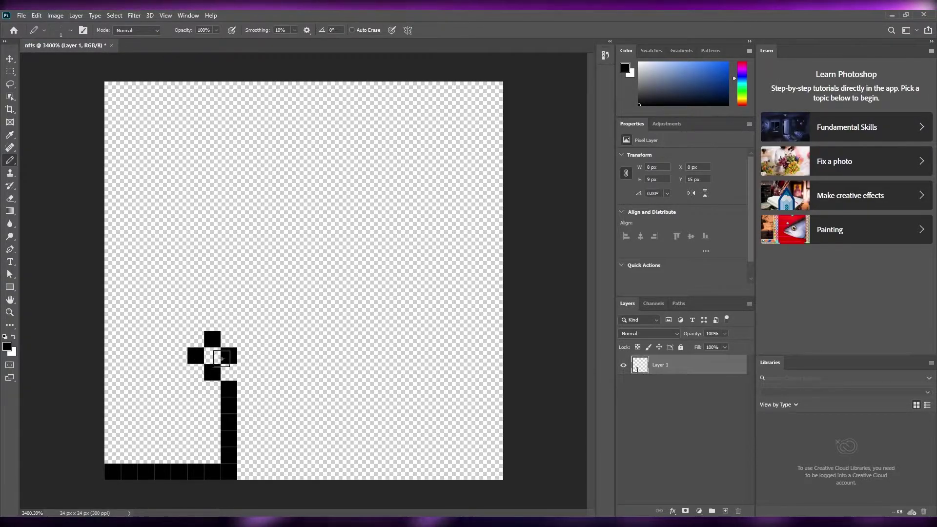
drag(229, 323, 228, 284)
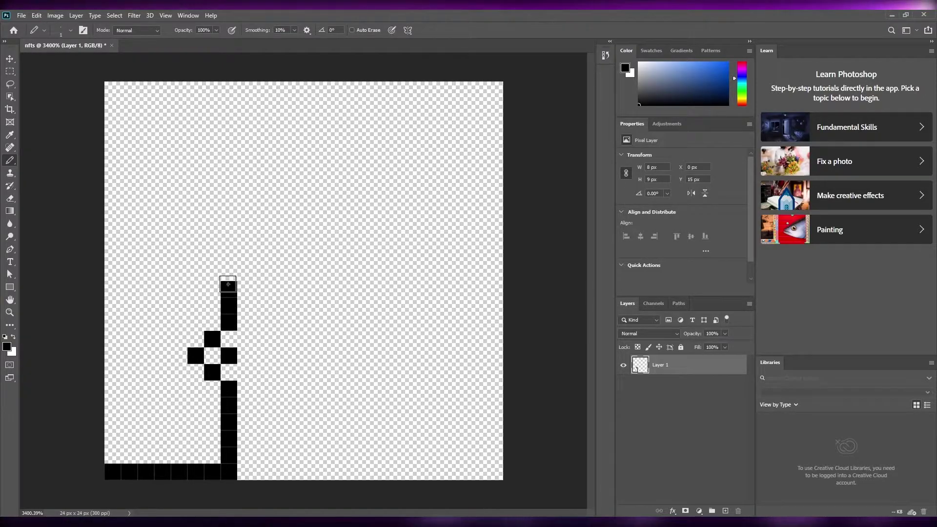
click(246, 256)
drag(263, 240, 298, 238)
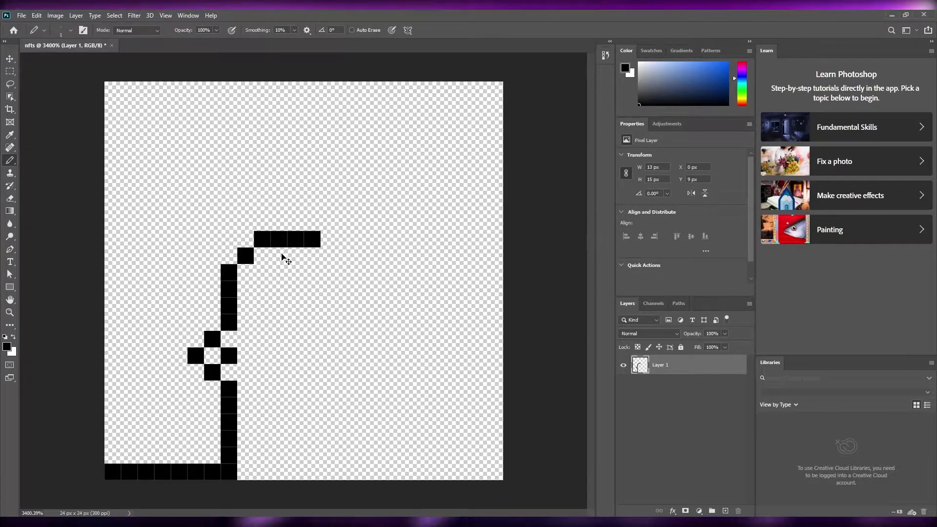
Step: Undo the top strokes, then pencil the diamond ear notch and the head's left side
key(ctrl+z)
key(ctrl+z)
key(ctrl+z)
key(ctrl+z)
key(ctrl+z)
key(ctrl+z)
key(ctrl+z)
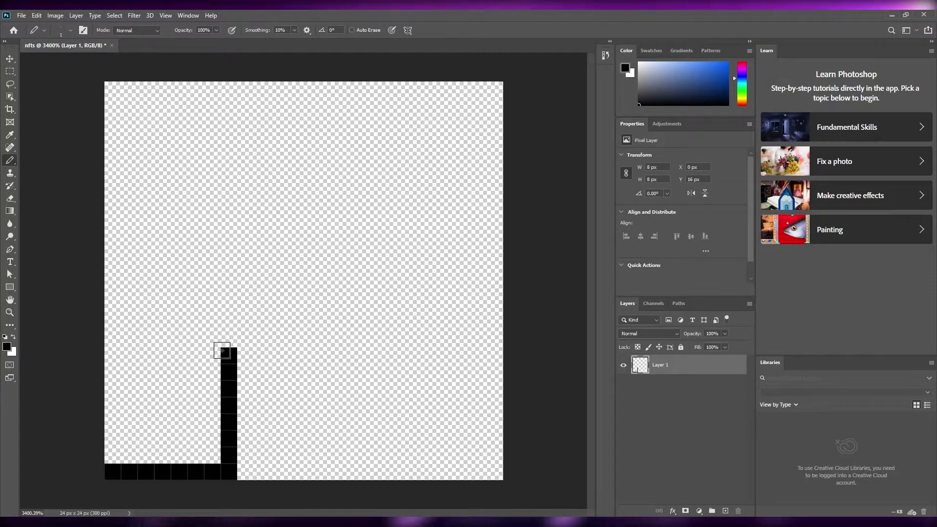
click(212, 339)
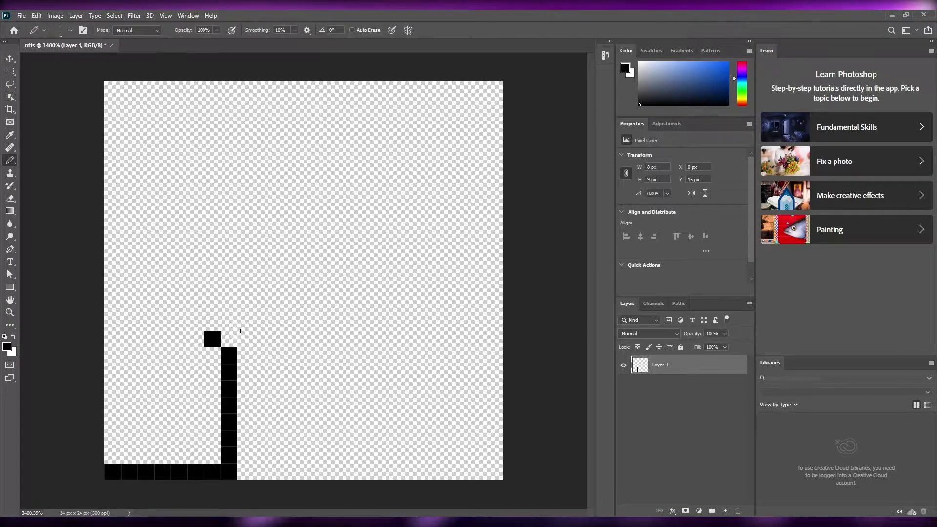
click(229, 323)
click(195, 323)
click(212, 306)
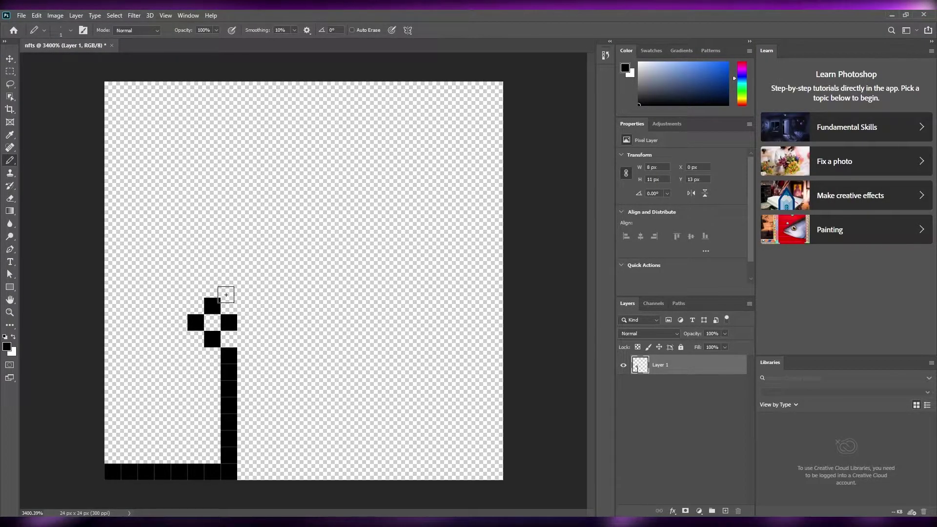
click(227, 290)
click(228, 273)
click(228, 256)
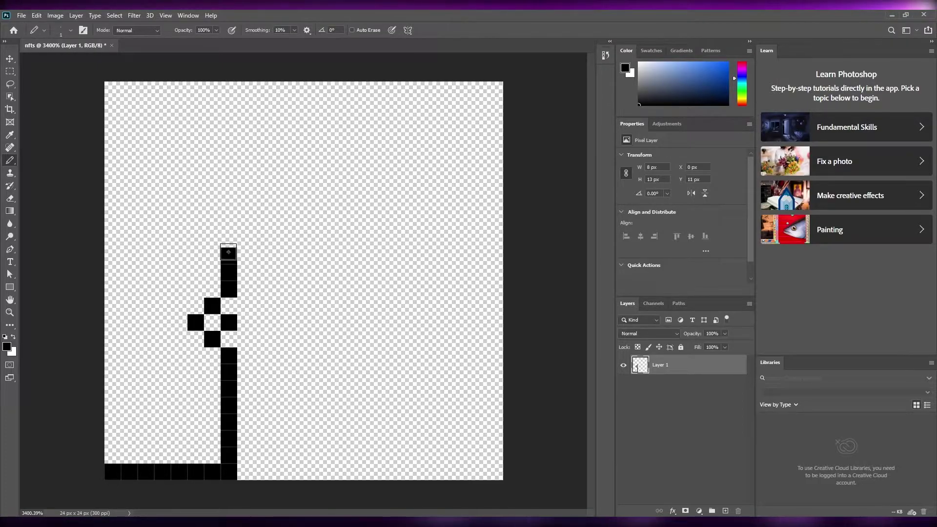
click(246, 205)
Step: Pencil the flat top row, rounded top-right corner, and long right side of the head
click(279, 189)
click(295, 189)
click(312, 189)
click(329, 188)
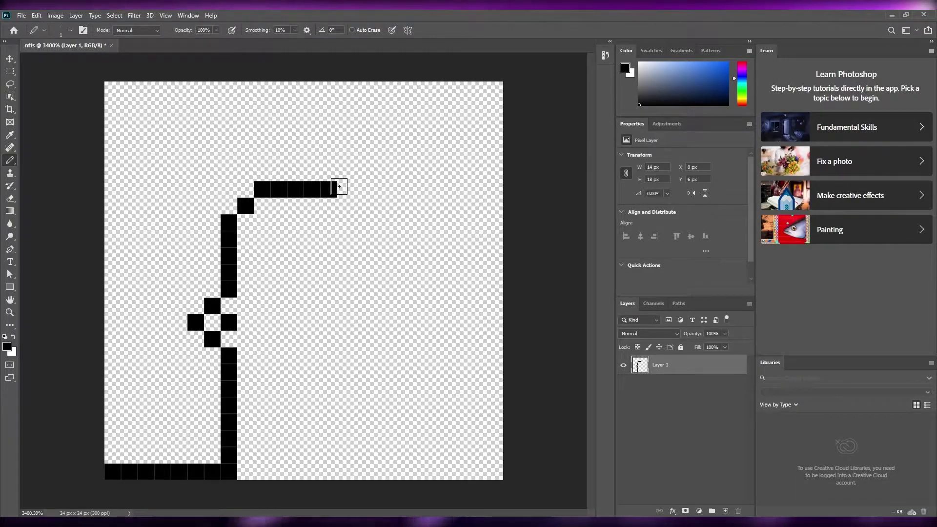
click(345, 190)
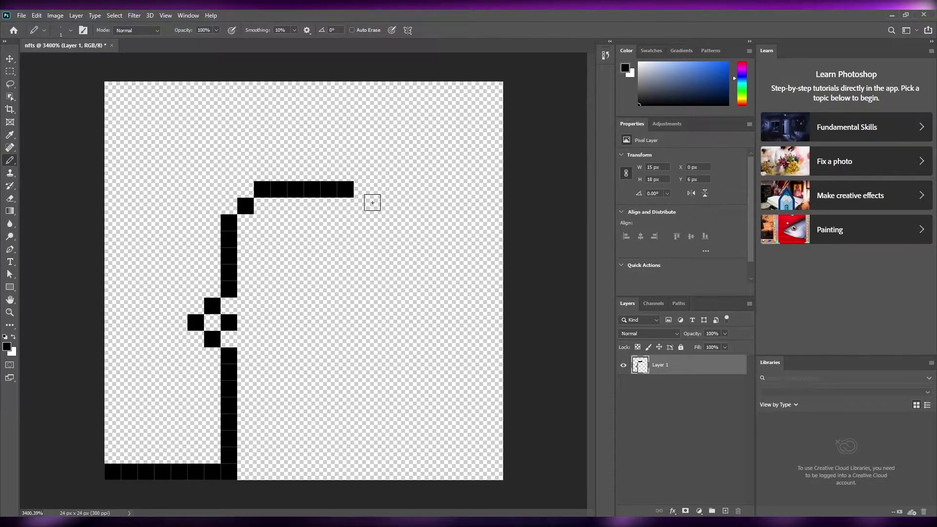
click(362, 205)
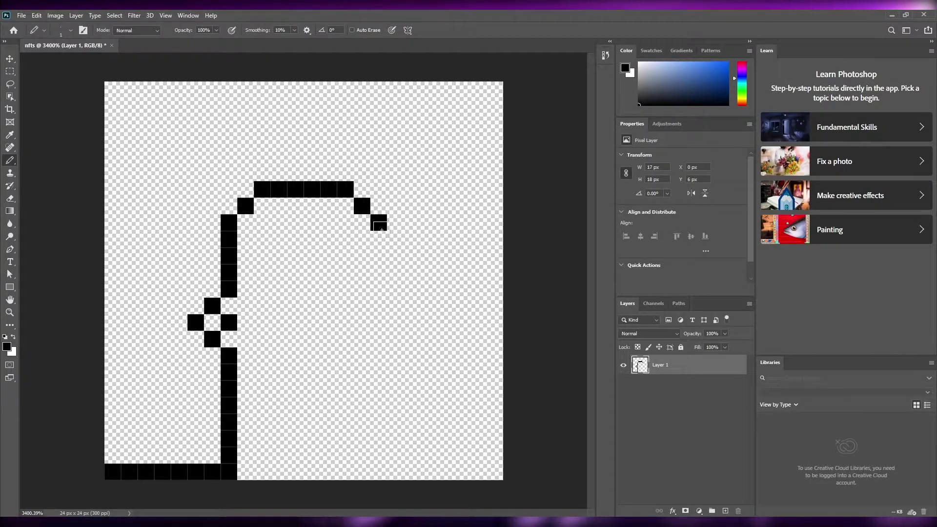
click(380, 240)
drag(382, 250, 380, 298)
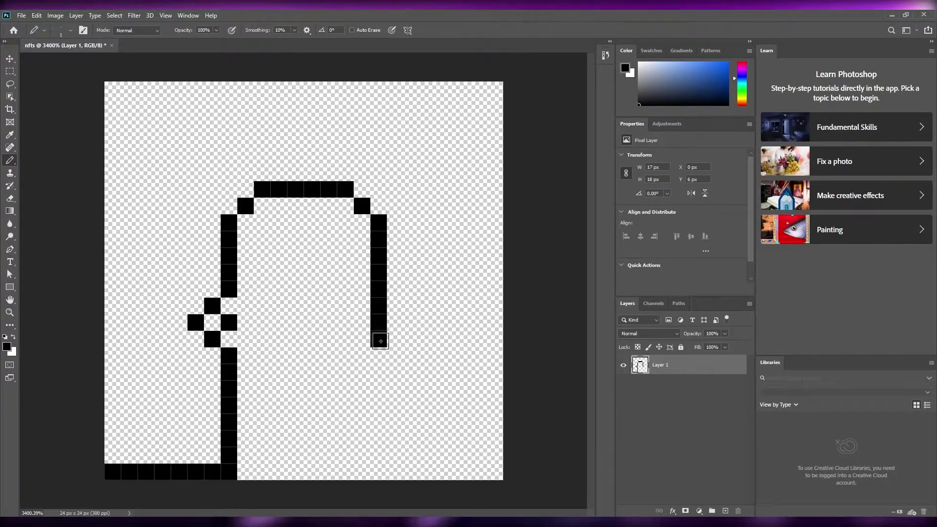
drag(381, 356, 379, 372)
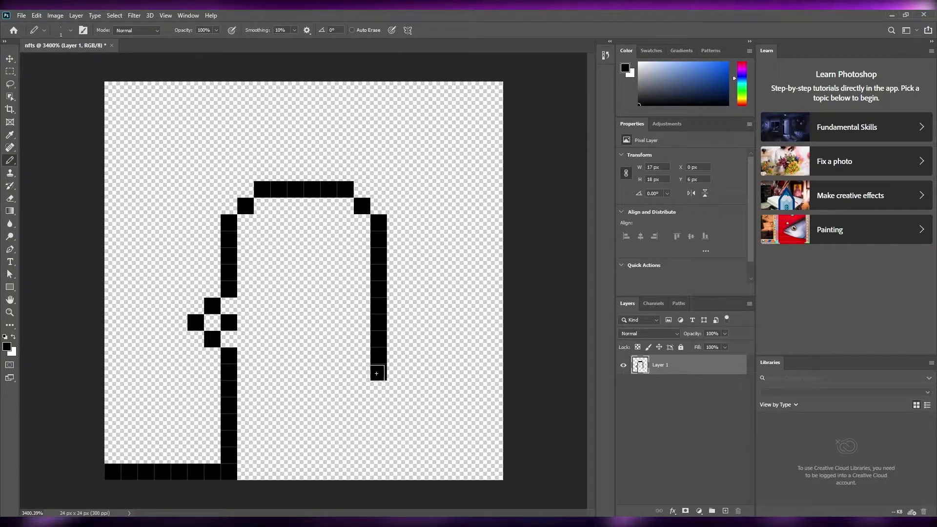
click(377, 389)
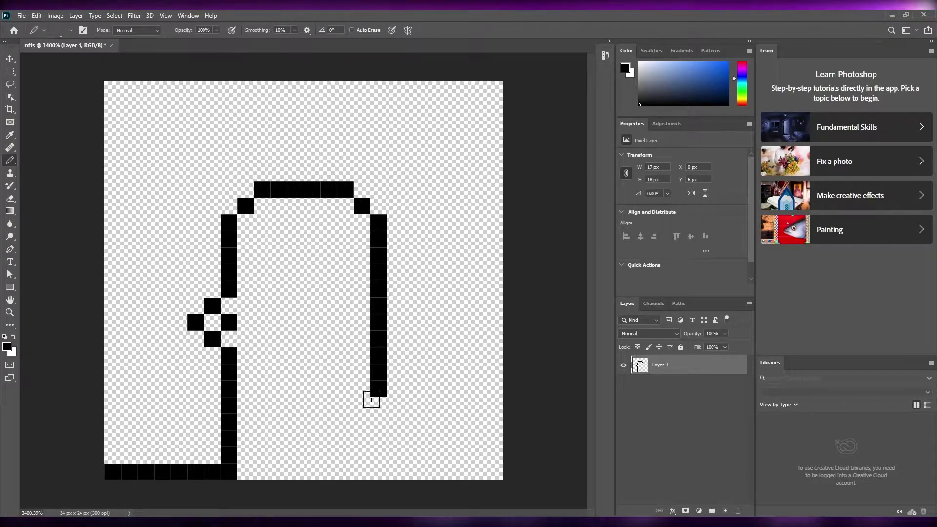
Step: Pencil the chin turning inward and the neck down to the canvas bottom
click(361, 406)
click(346, 420)
click(325, 423)
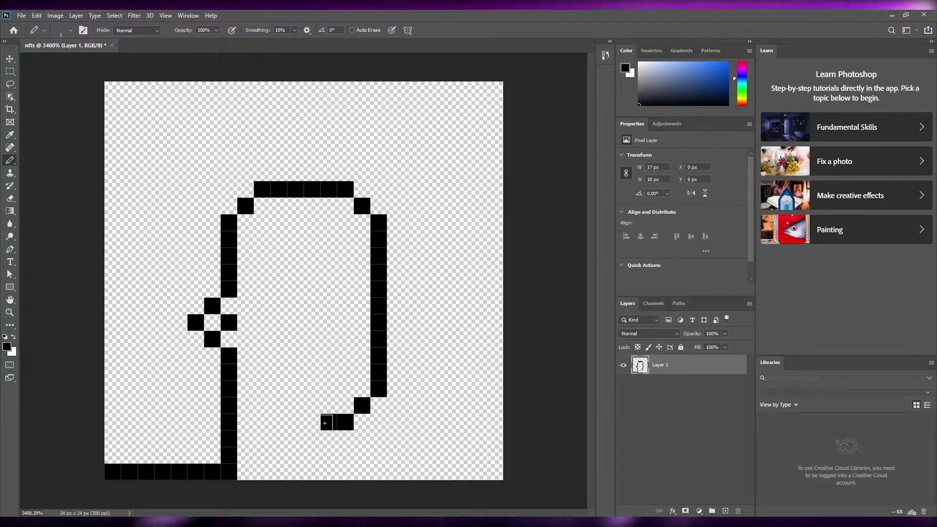
click(296, 421)
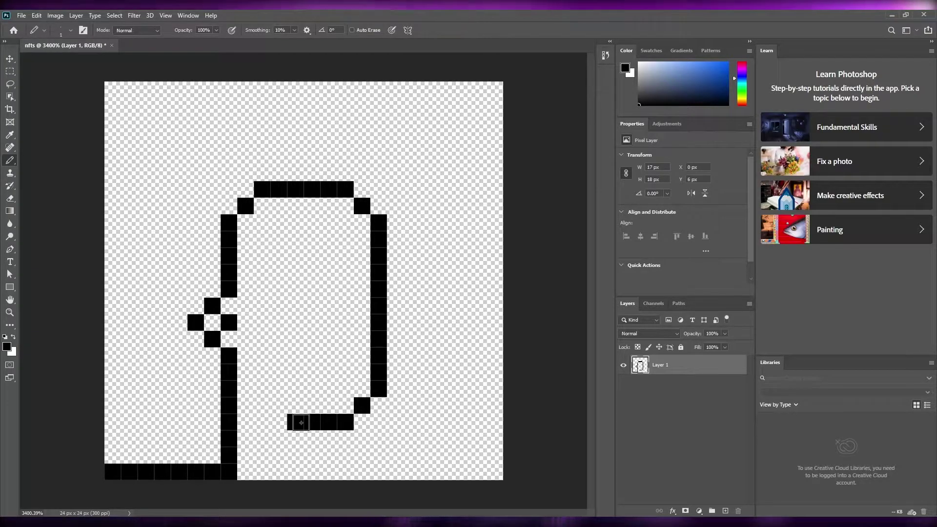
click(296, 455)
click(298, 473)
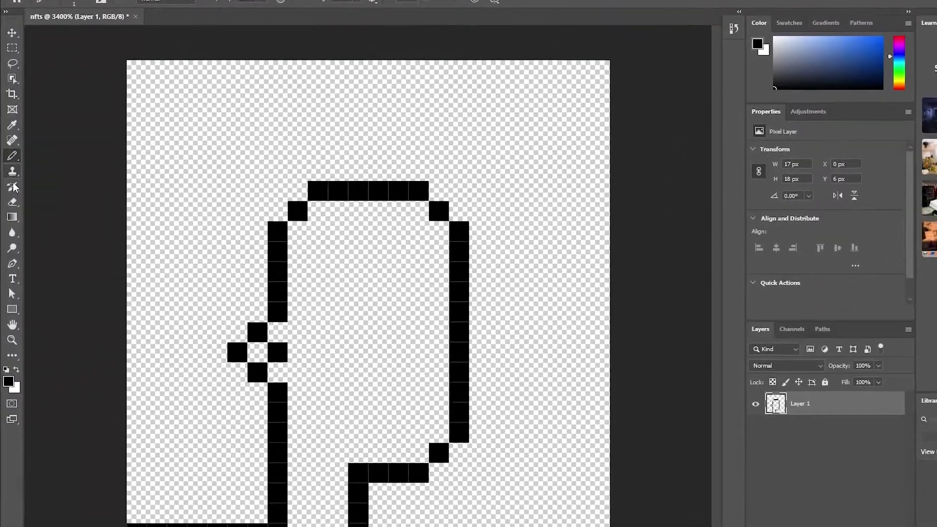
Step: Confirm a 1 px tip size with the Eraser, then return to the Pencil
click(13, 202)
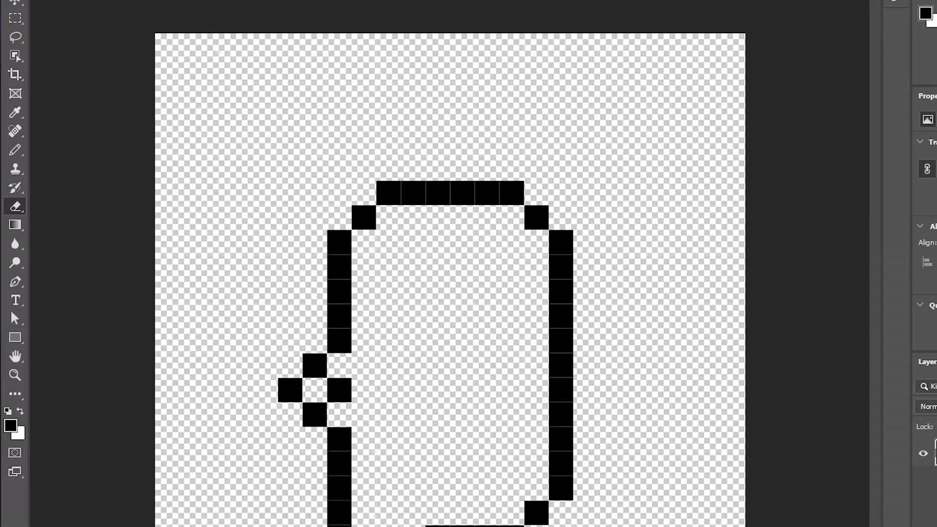
click(113, 3)
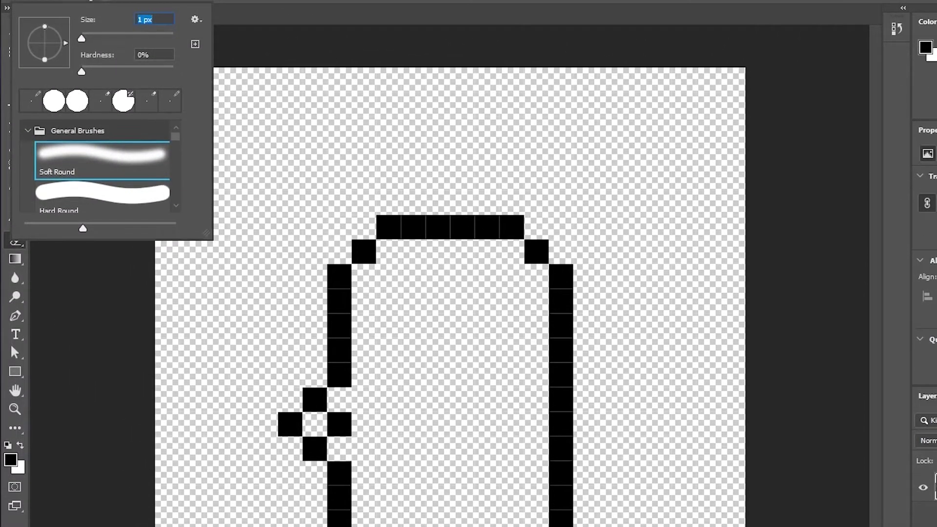
key(Return)
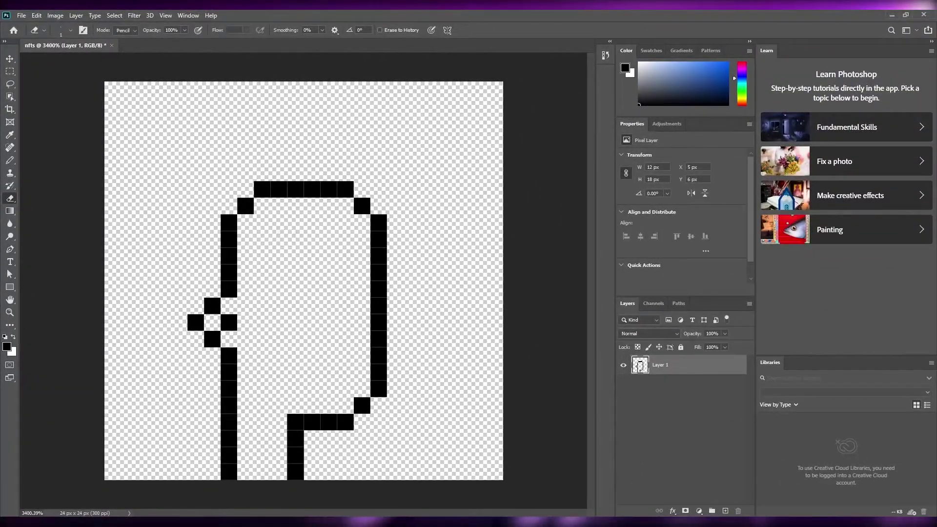
key(b)
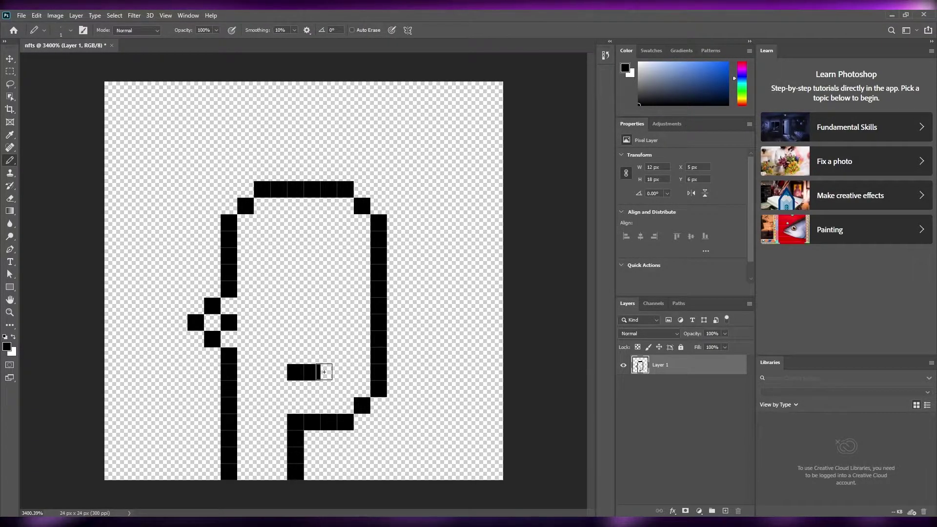
Step: Complete the three-pixel mouth and place the single-pixel eyes, undoing a misplaced eye
click(324, 372)
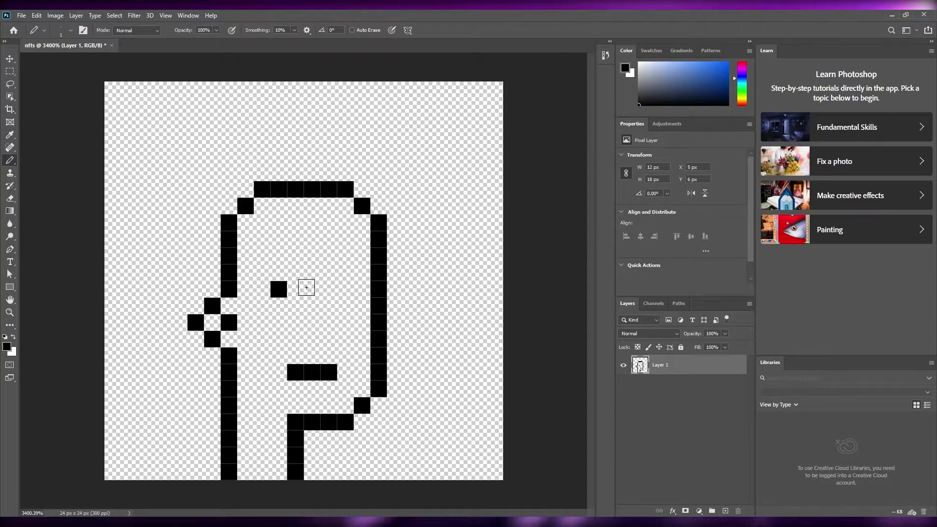
click(345, 289)
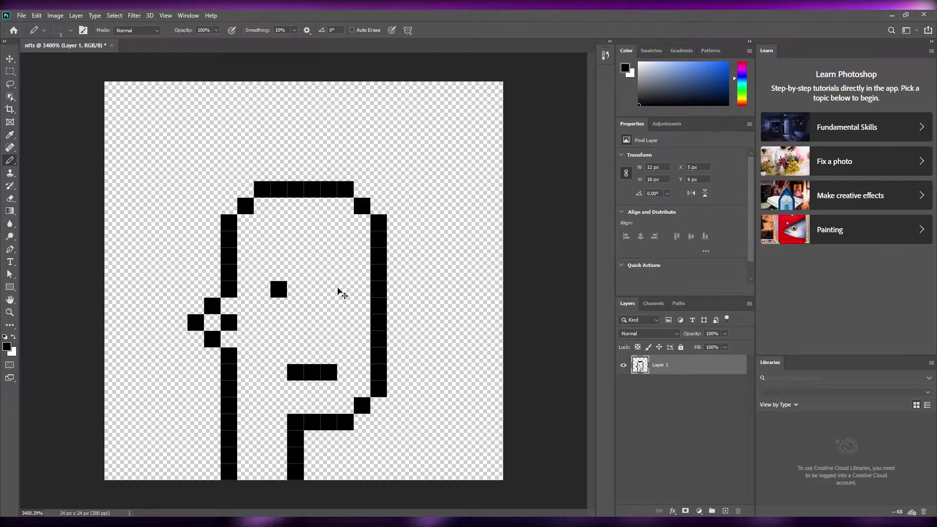
click(337, 290)
key(ctrl+z)
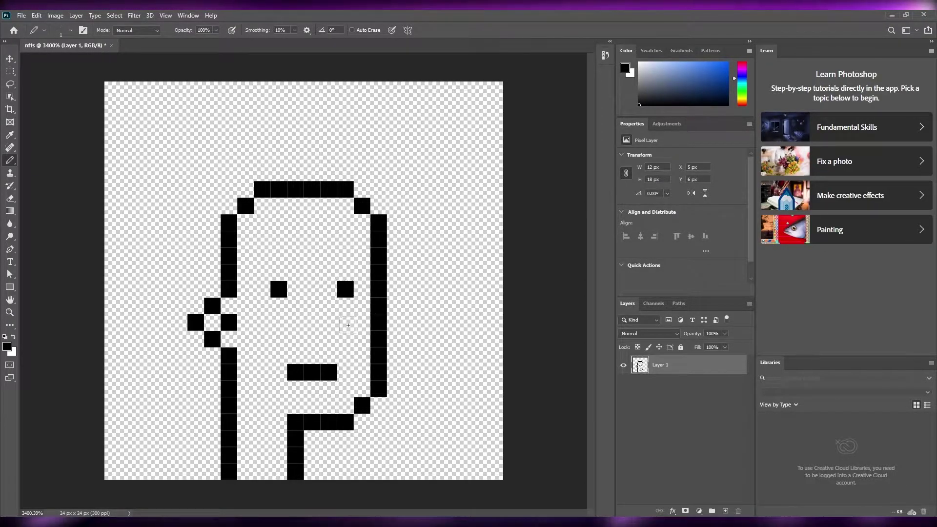
key(ctrl+z)
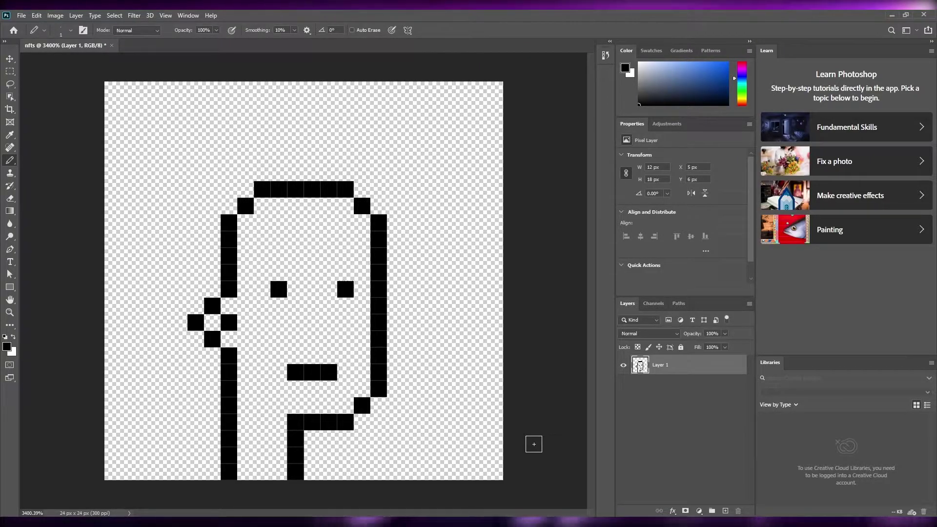
Step: Copy the skin colour hex code #E8BEAC from the browser
key(alt+Tab)
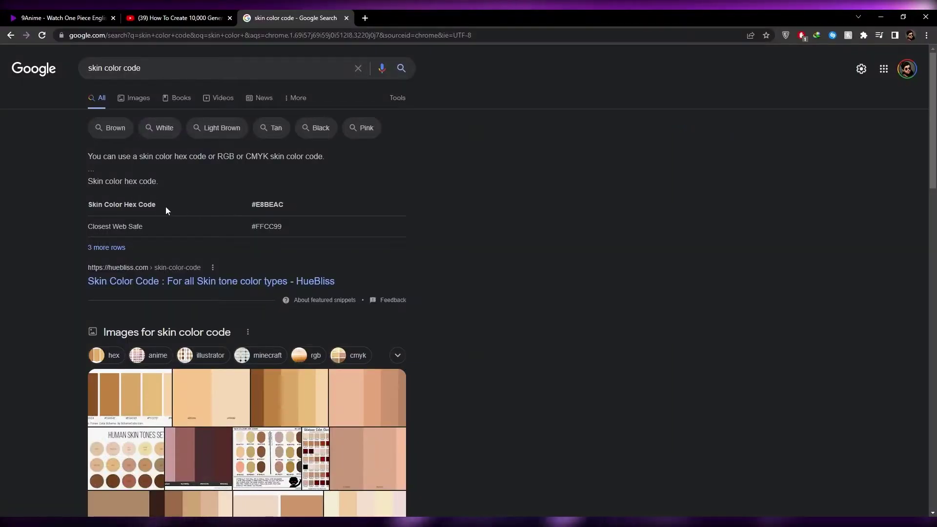
drag(251, 204, 283, 205)
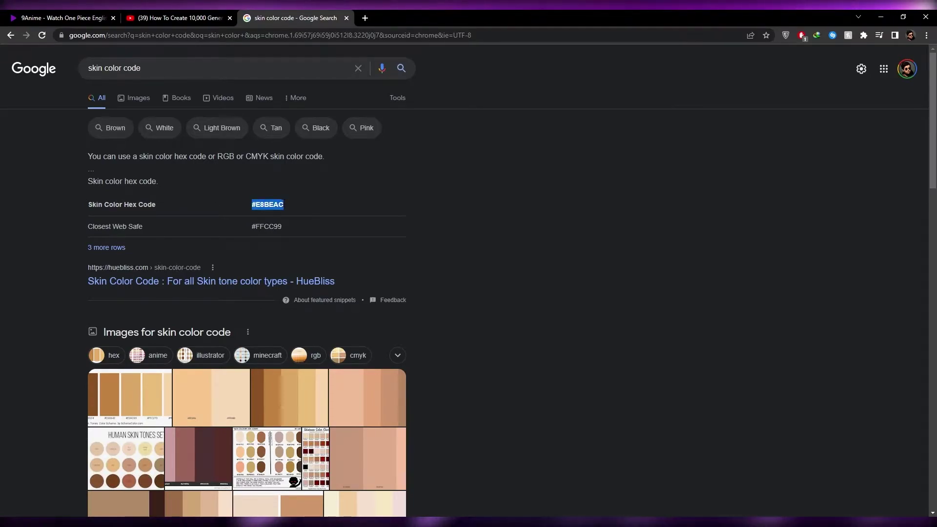
right_click(282, 214)
click(282, 214)
key(alt+Tab)
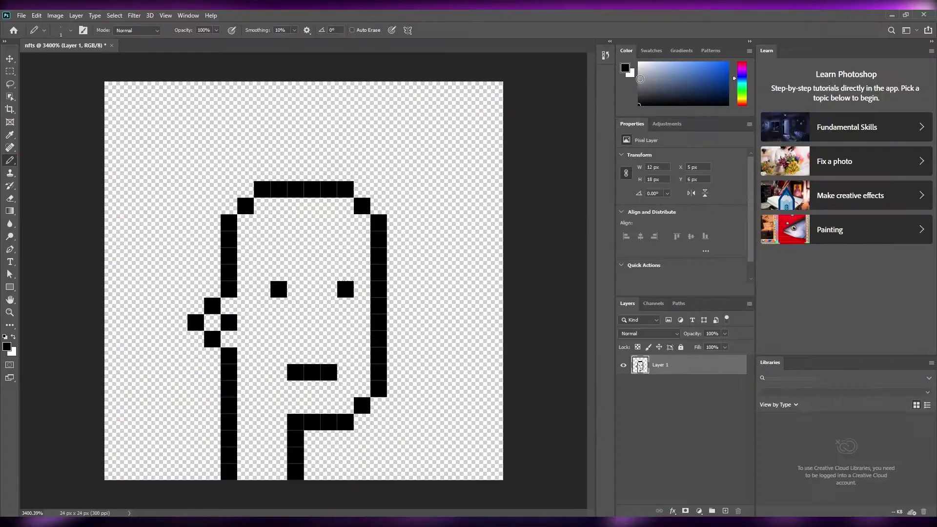
Step: Set the foreground colour to #E8BEAC and fill the head, ear and neck with it
click(6, 347)
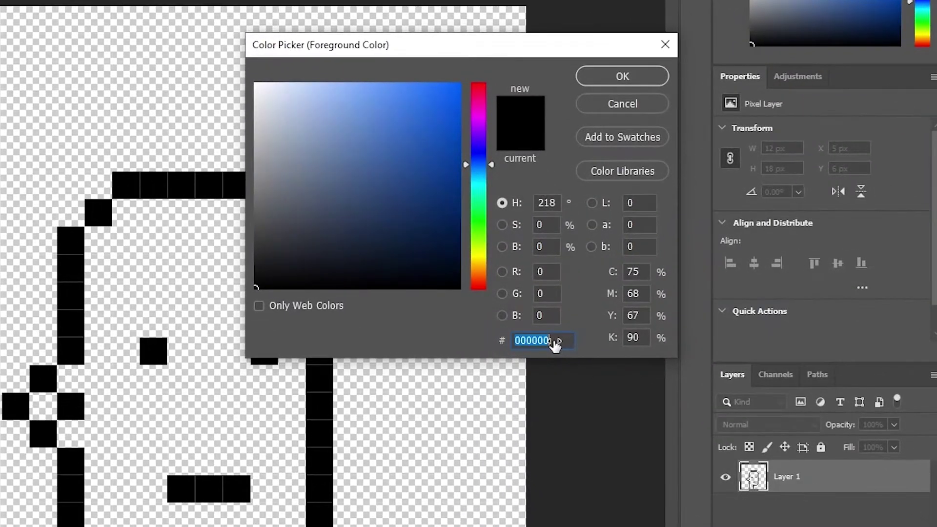
key(ctrl+v)
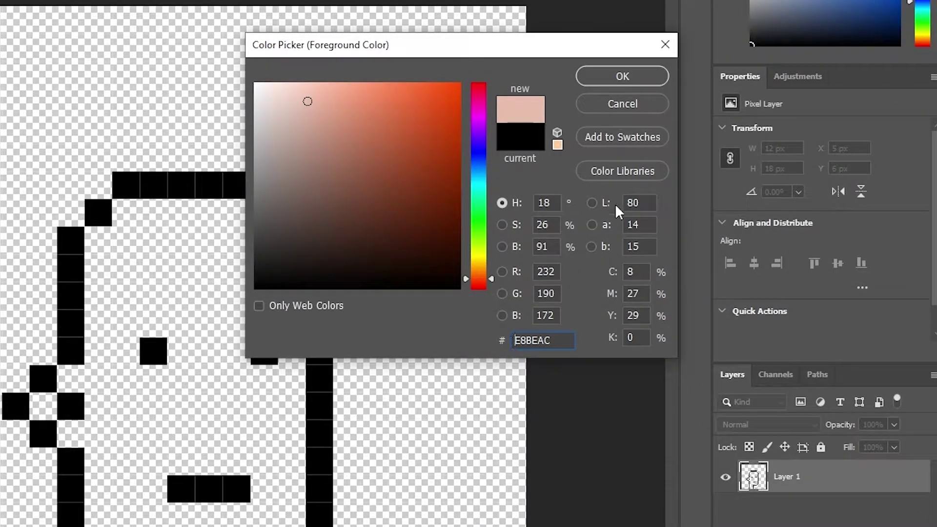
click(623, 77)
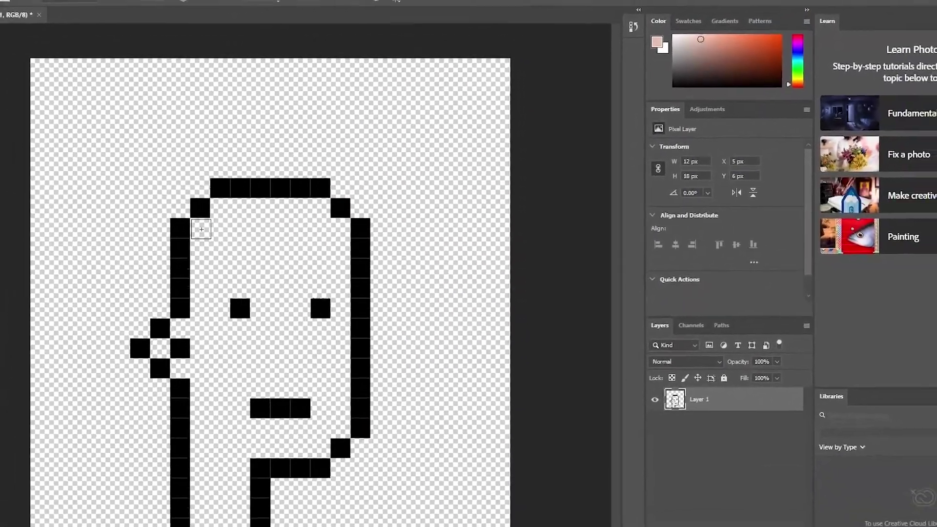
mouse_move(201, 229)
mouse_down()
mouse_move(274, 211)
mouse_move(340, 210)
mouse_move(362, 223)
mouse_move(360, 272)
mouse_move(246, 276)
mouse_move(248, 239)
mouse_move(274, 242)
mouse_move(272, 260)
mouse_move(345, 258)
mouse_move(344, 240)
mouse_move(281, 240)
mouse_move(261, 252)
mouse_move(289, 239)
mouse_move(278, 225)
mouse_move(348, 226)
mouse_move(361, 273)
mouse_move(359, 303)
mouse_move(332, 301)
mouse_move(330, 284)
mouse_move(294, 288)
mouse_move(295, 298)
mouse_move(335, 309)
mouse_move(298, 313)
mouse_move(246, 291)
mouse_move(247, 309)
mouse_move(216, 321)
mouse_move(250, 321)
mouse_move(230, 336)
mouse_move(248, 338)
mouse_move(251, 476)
mouse_move(280, 473)
mouse_move(281, 409)
mouse_move(337, 406)
mouse_move(361, 384)
mouse_move(361, 330)
mouse_move(259, 328)
mouse_move(259, 446)
mouse_move(343, 348)
mouse_move(293, 355)
mouse_move(276, 339)
mouse_move(352, 335)
mouse_move(276, 373)
mouse_up()
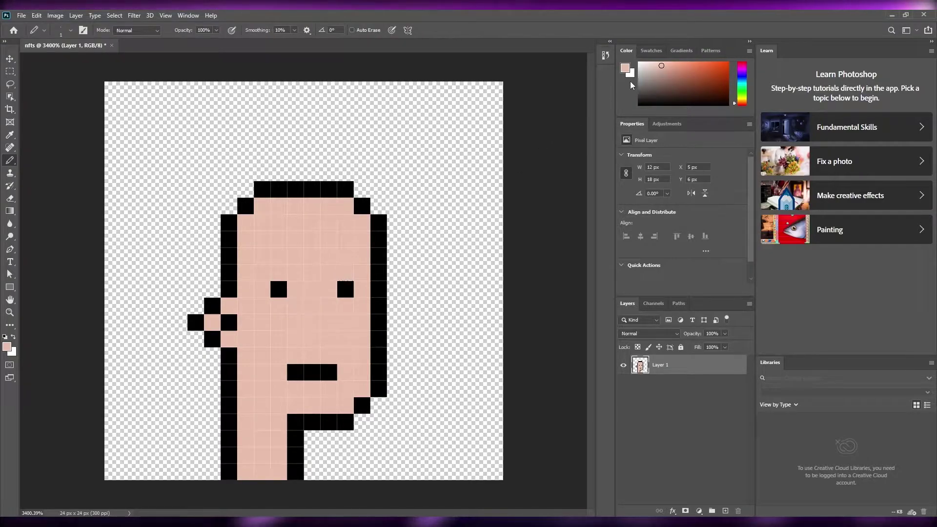
Step: Add a white pixel beside each black pupil, then deselect Layer 1
click(639, 63)
click(329, 289)
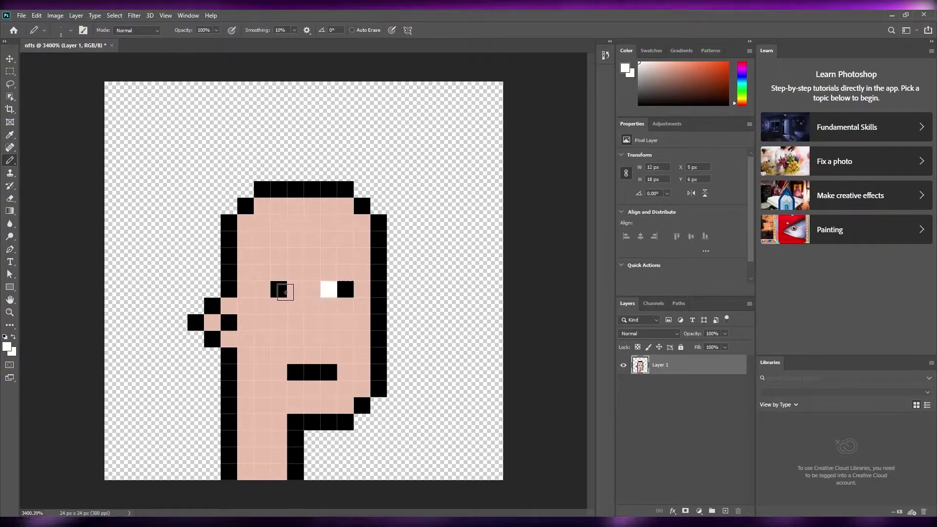
click(262, 290)
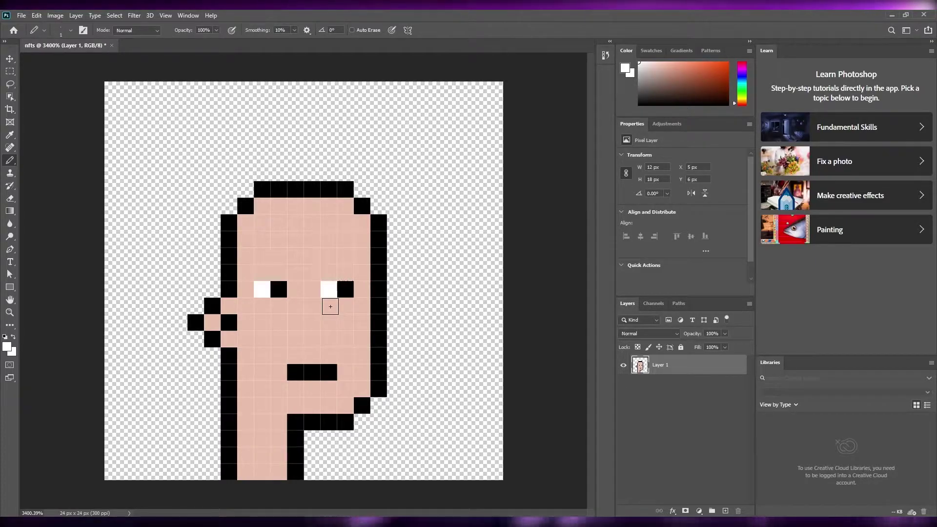
click(658, 420)
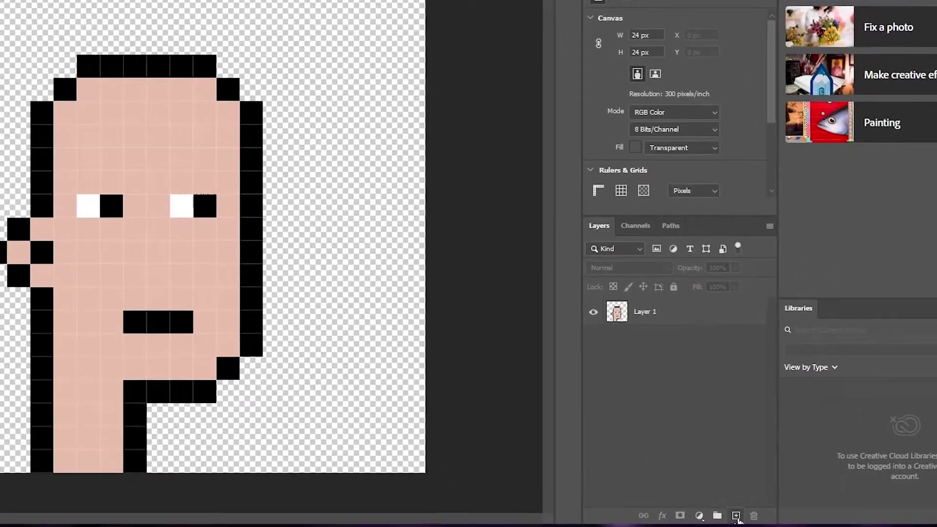
Step: Add a new Layer 2, create a layer group, and move Layer 1 into it
click(726, 511)
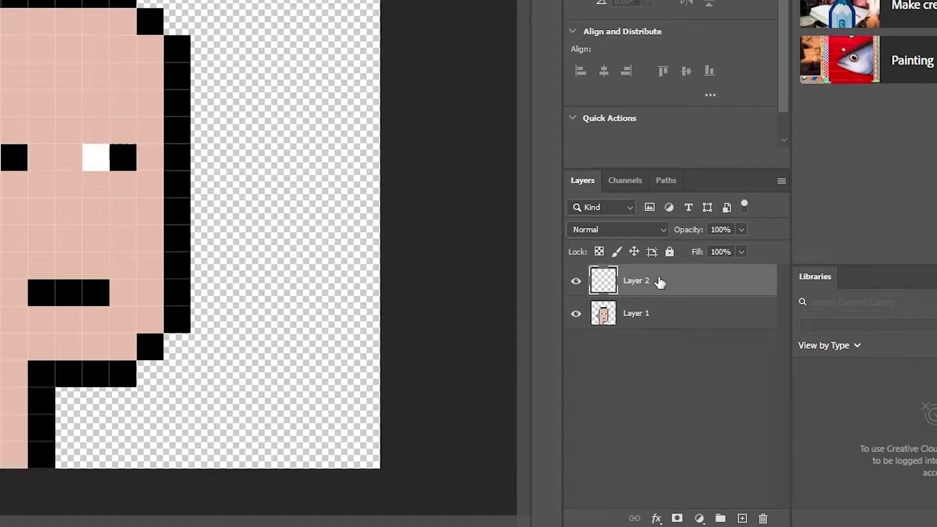
click(676, 379)
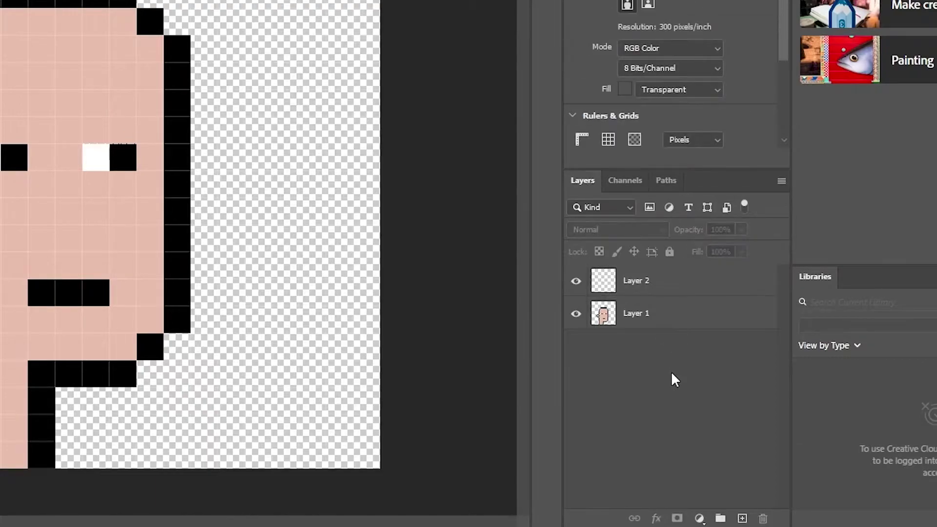
click(720, 519)
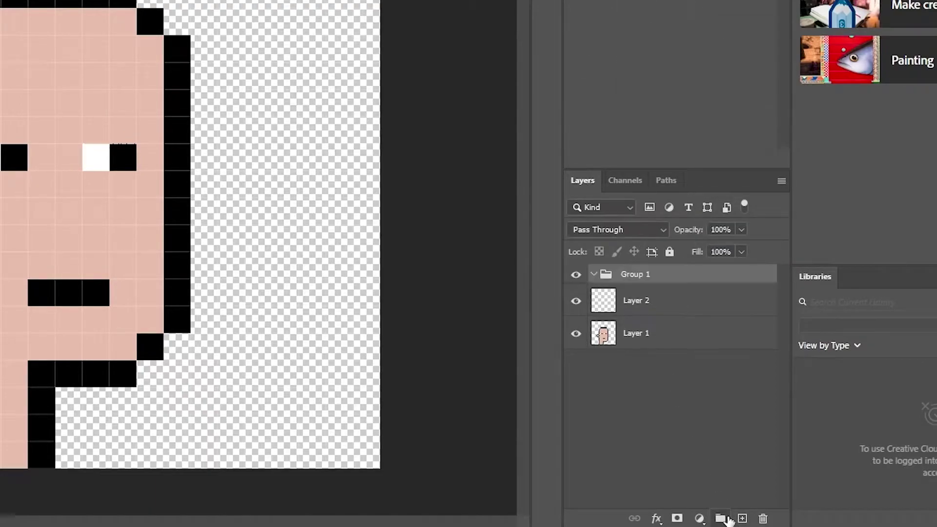
drag(653, 334, 646, 366)
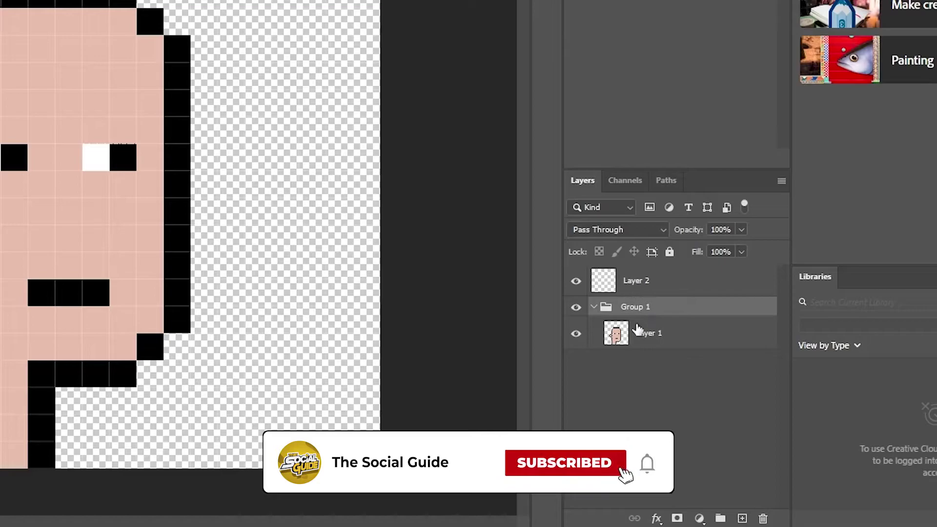
Step: Rename the group to Face and select Layer 2 for painting
double_click(639, 308)
text(Face)
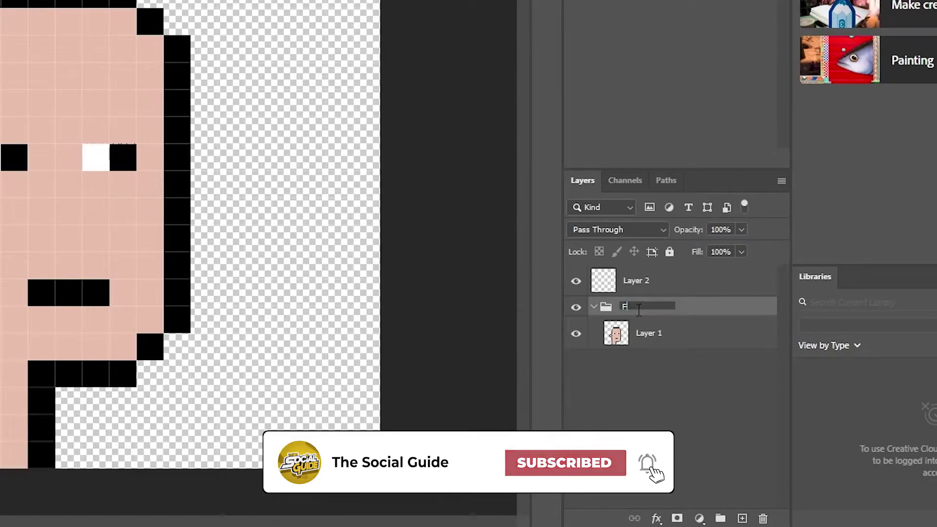
click(645, 397)
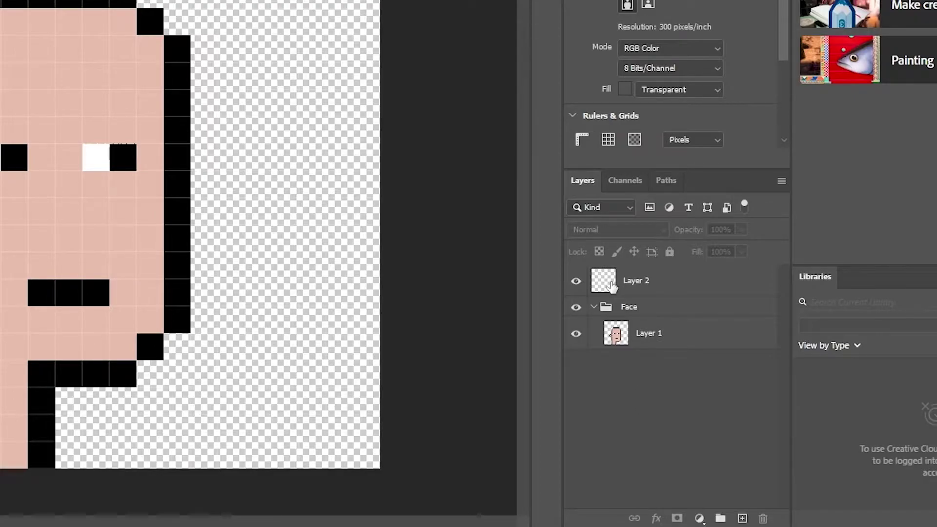
click(651, 282)
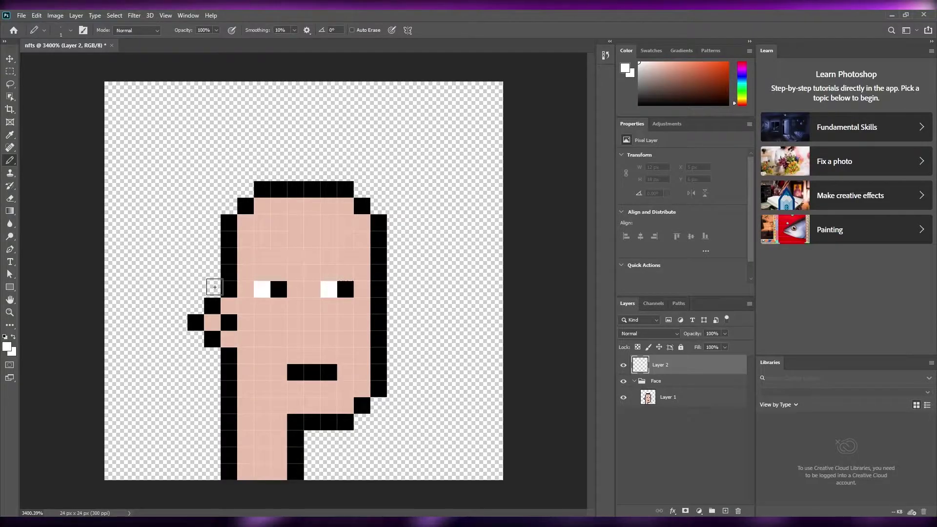
Step: On Layer 2, paint a white visor band across the eyes with a purple strip, then add a layer
drag(215, 287, 246, 289)
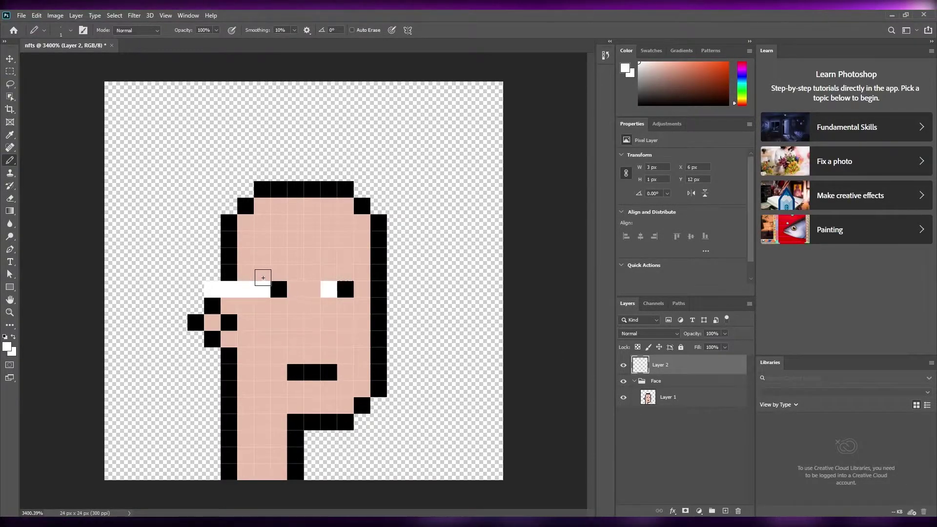
mouse_move(261, 273)
mouse_down()
mouse_move(362, 271)
mouse_move(369, 281)
mouse_move(364, 302)
mouse_move(276, 308)
mouse_up()
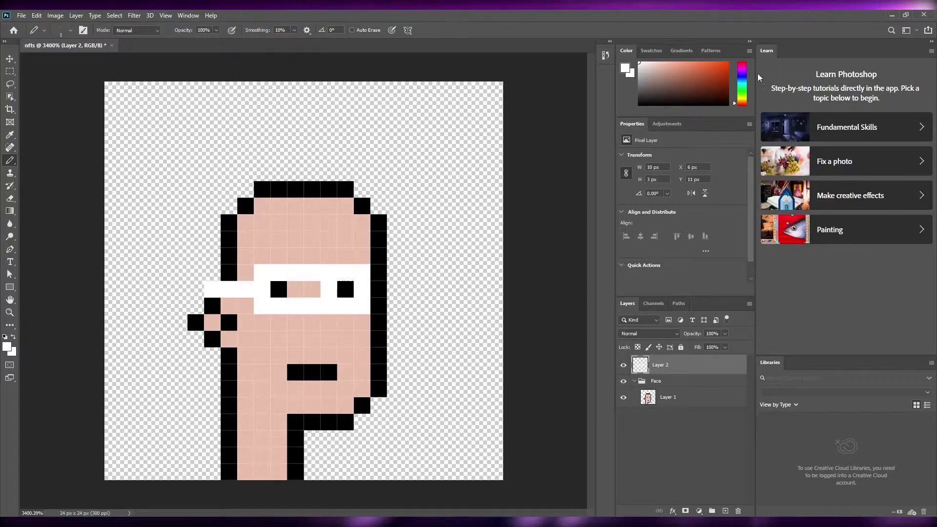
click(742, 73)
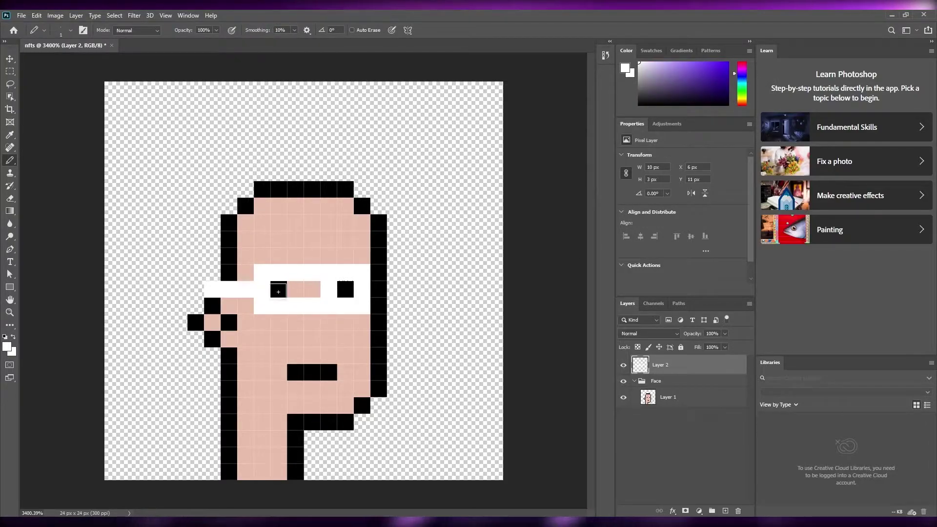
drag(273, 290, 341, 289)
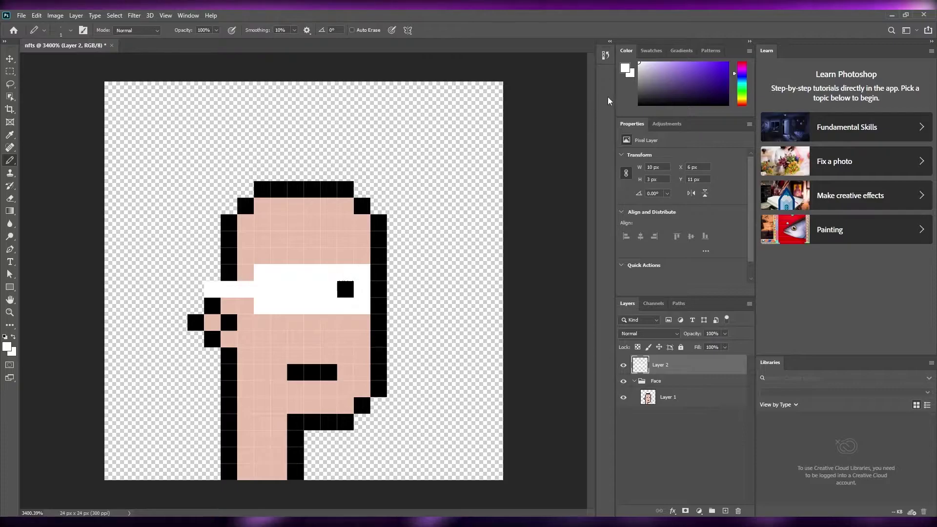
click(729, 71)
drag(279, 289, 348, 289)
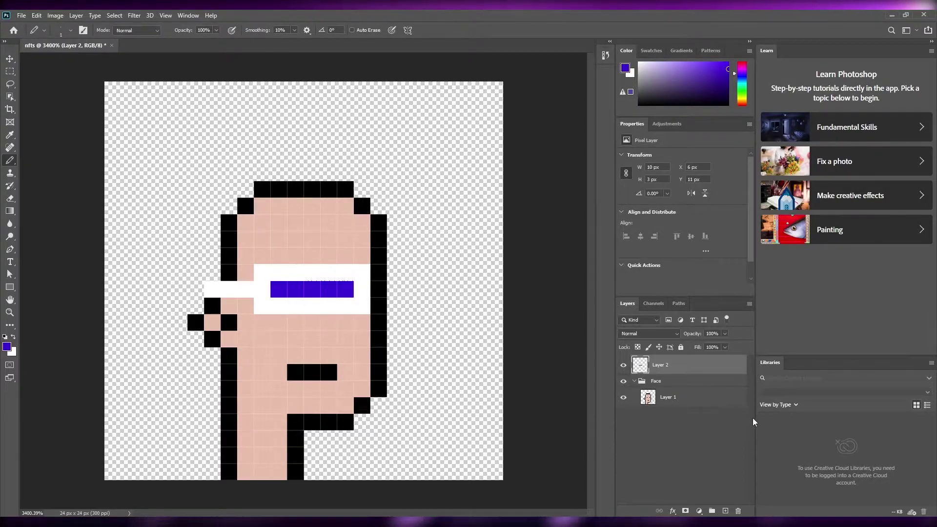
click(725, 511)
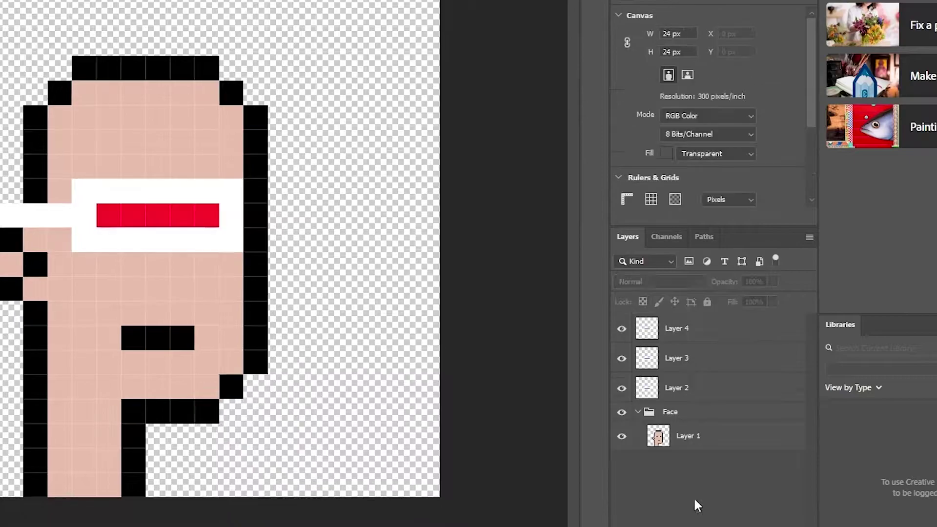
Step: Toggle Layers 4 and 3 to compare visor colours, leaving Layer 4's red bar visible
click(622, 330)
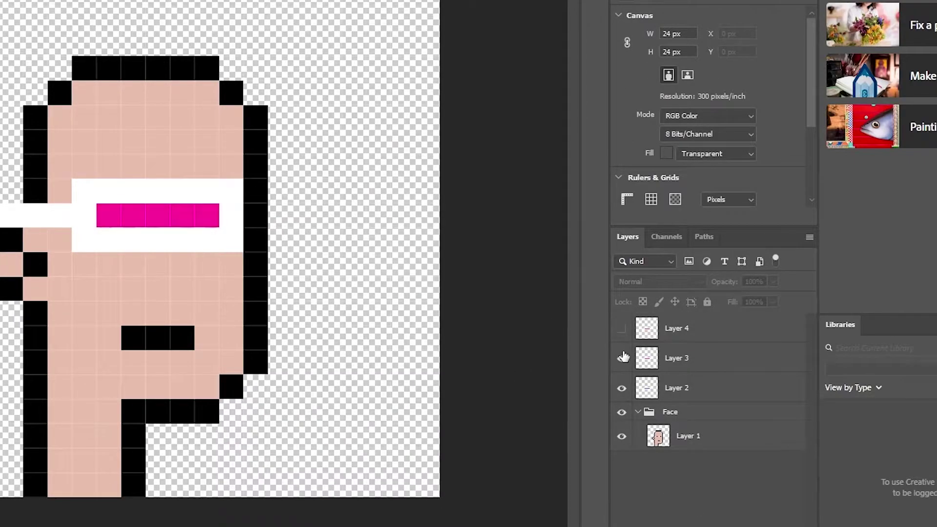
click(623, 361)
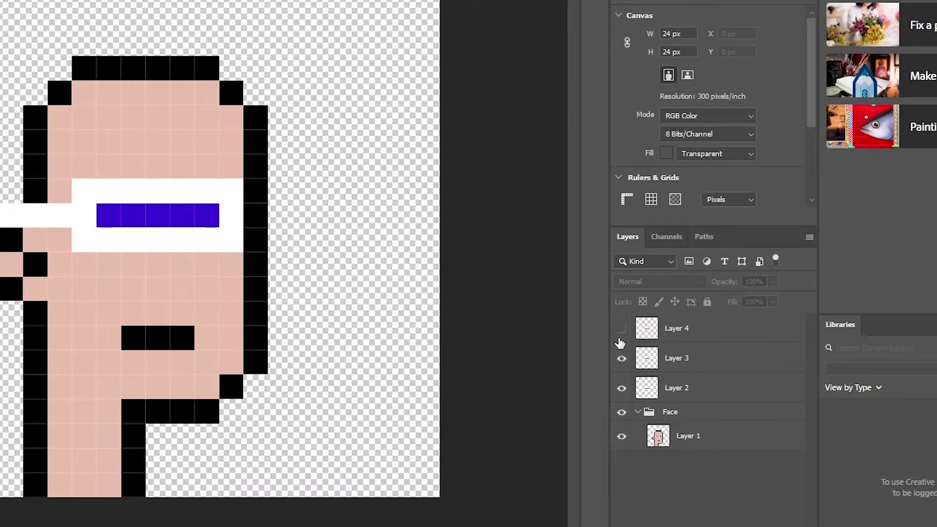
click(621, 329)
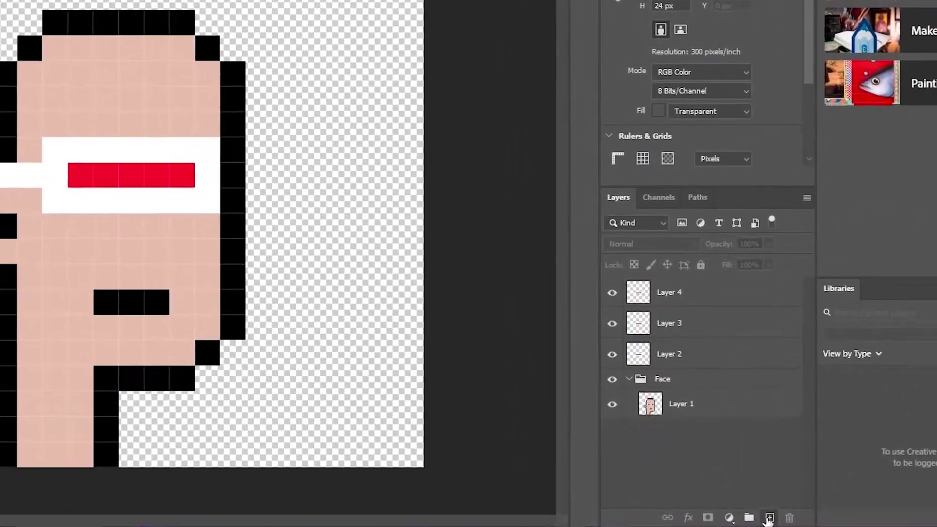
Step: Add a new empty Layer 5 beneath the Face group
click(769, 518)
drag(720, 301, 705, 466)
click(673, 342)
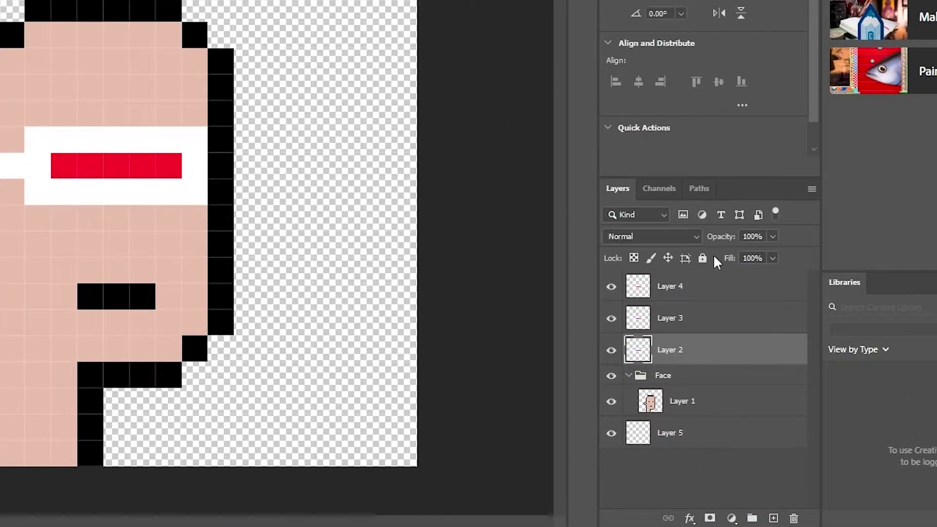
Step: Group the visor Layers 2–4 at the top and name the group Glasses
click(753, 518)
drag(678, 344, 682, 276)
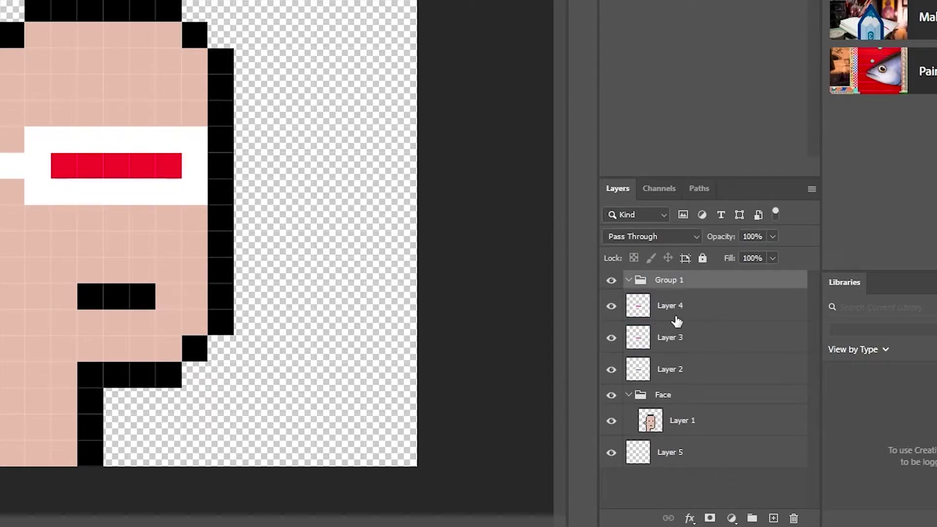
click(677, 367)
shift+click(684, 309)
drag(684, 308, 677, 282)
double_click(660, 281)
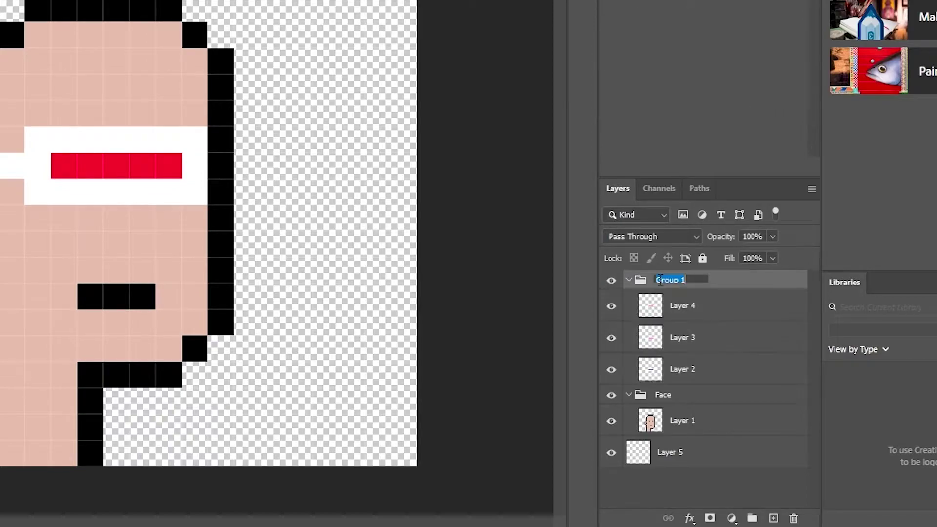
text(Glasses)
key(Return)
Step: Collapse the Glasses and Face groups and select Layer 5
click(629, 281)
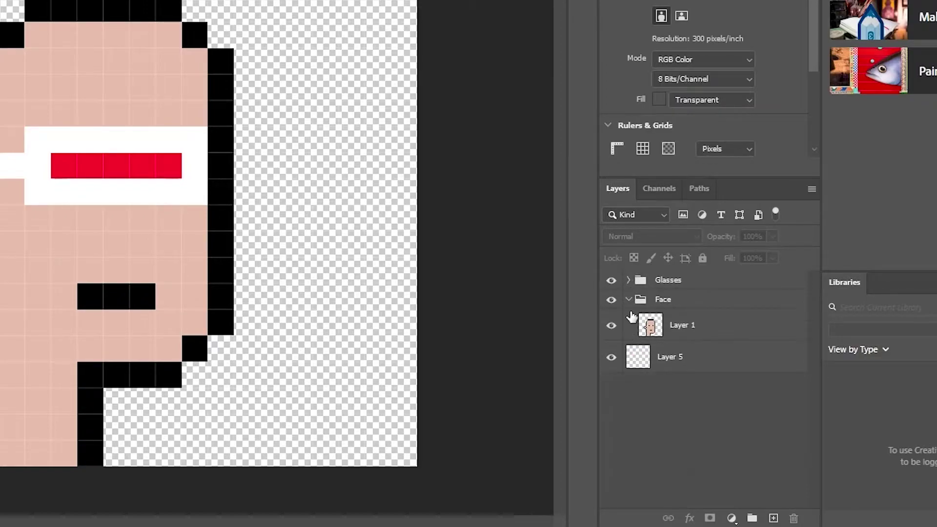
click(629, 299)
click(703, 332)
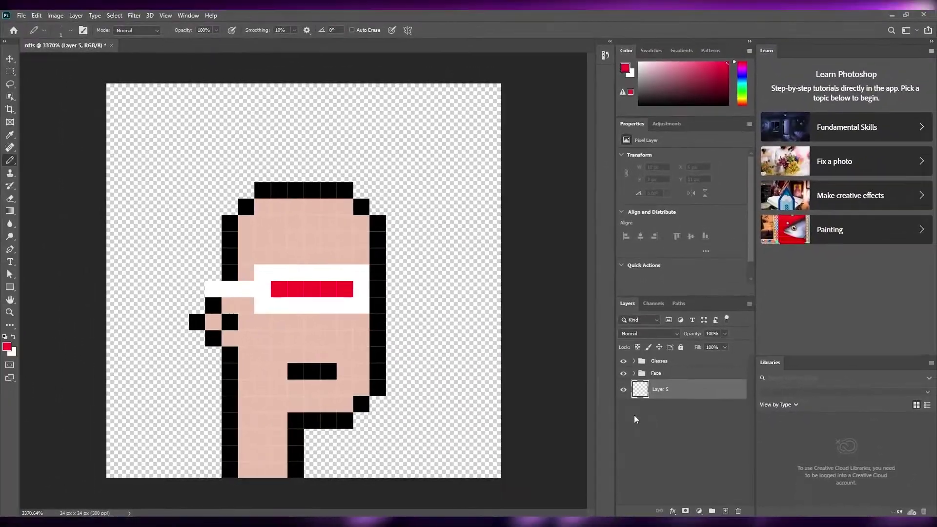
Step: Fill Layer 5 with a diagonal teal-to-purple gradient from the canvas top-left to bottom-right
click(12, 212)
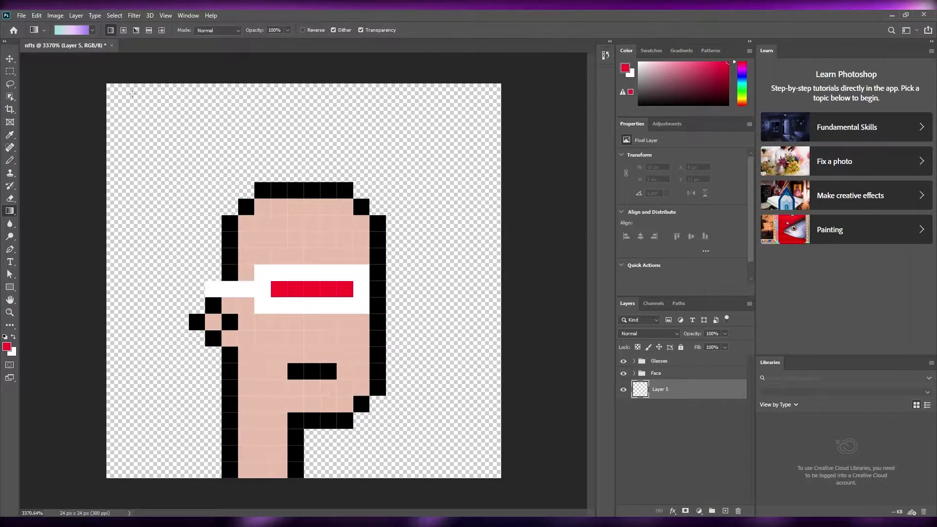
click(92, 30)
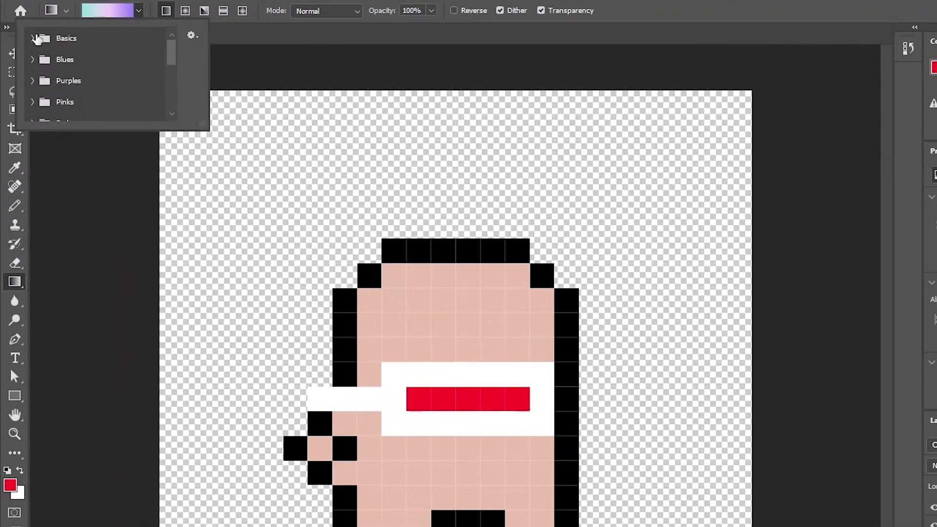
click(33, 39)
click(32, 39)
scroll(62, 93, down, 1)
scroll(86, 108, up, 1)
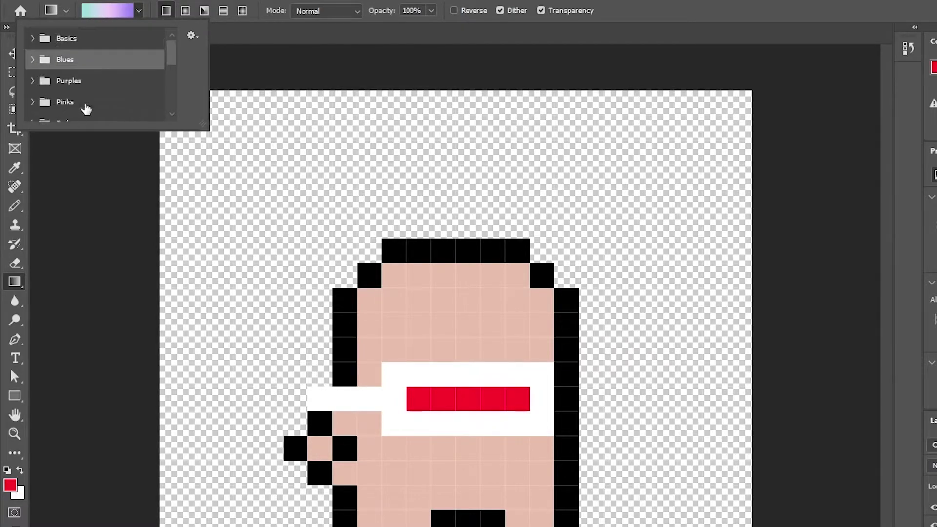
click(218, 34)
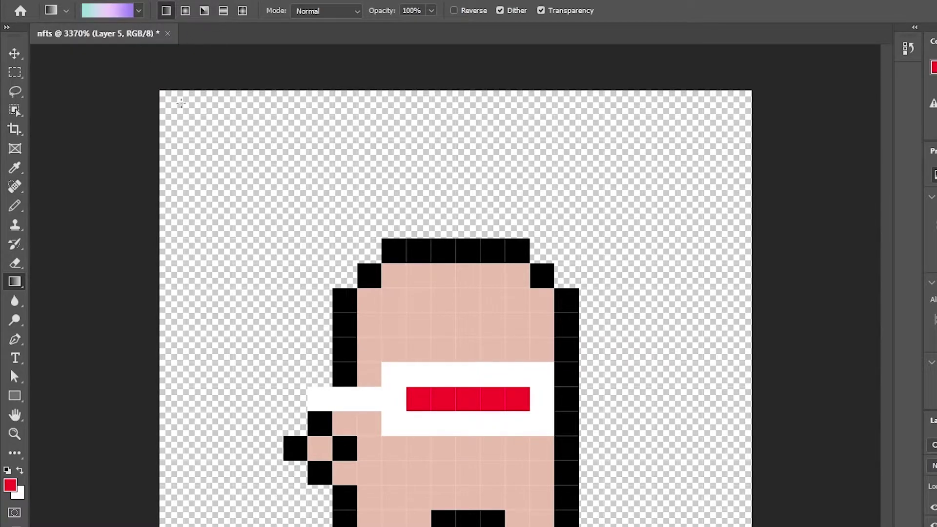
drag(163, 91, 479, 402)
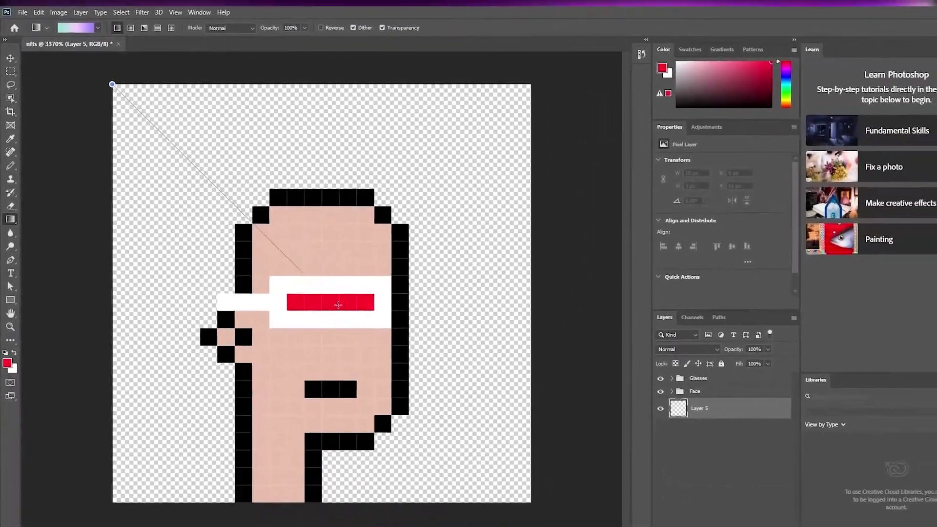
drag(339, 305, 500, 479)
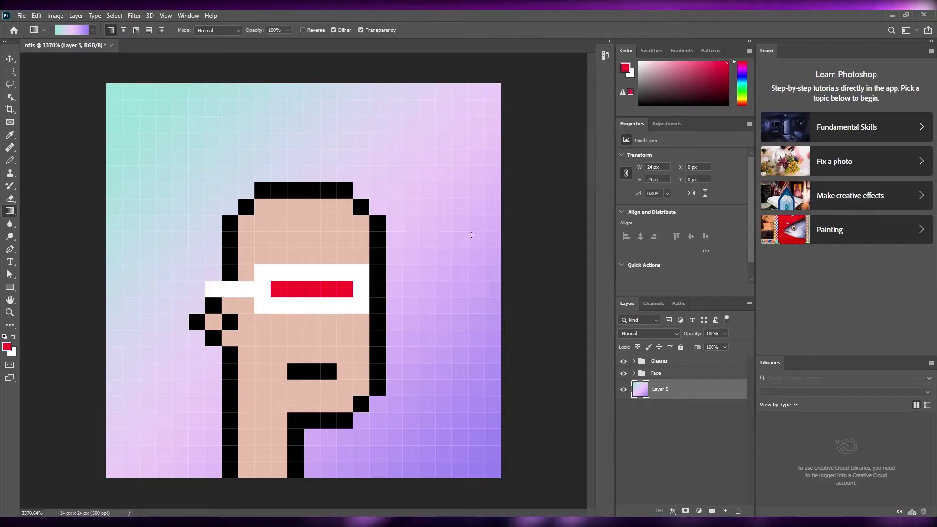
click(722, 470)
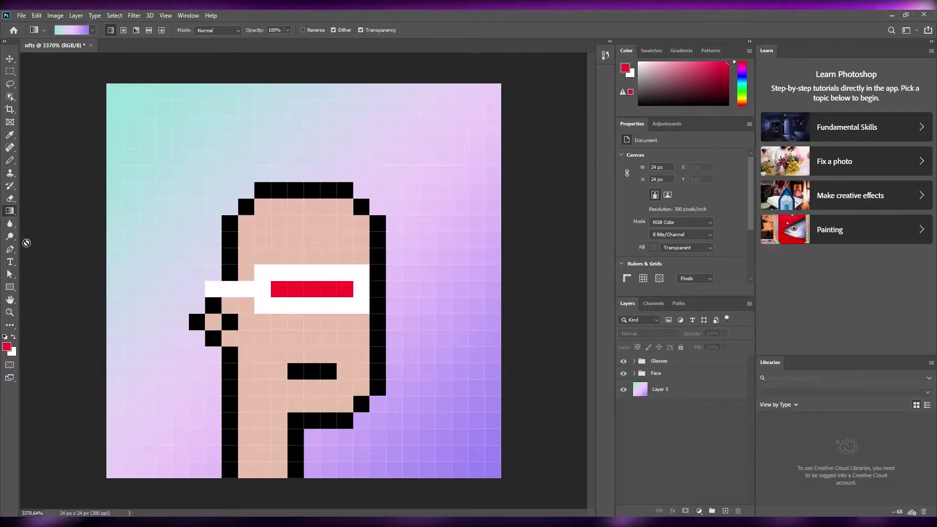
click(674, 391)
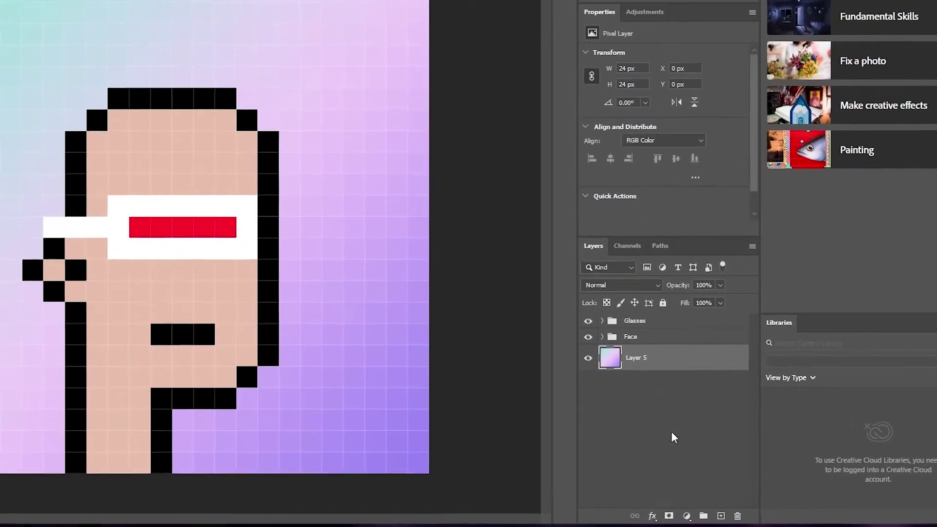
Step: Create a Backgrounds group above Layer 5 and move Layer 5 into it
click(672, 437)
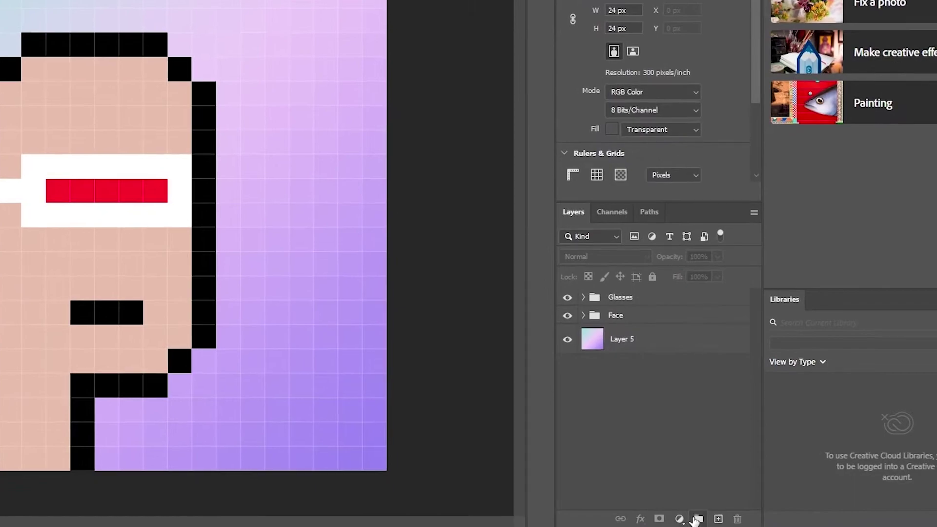
click(704, 516)
drag(633, 305, 619, 360)
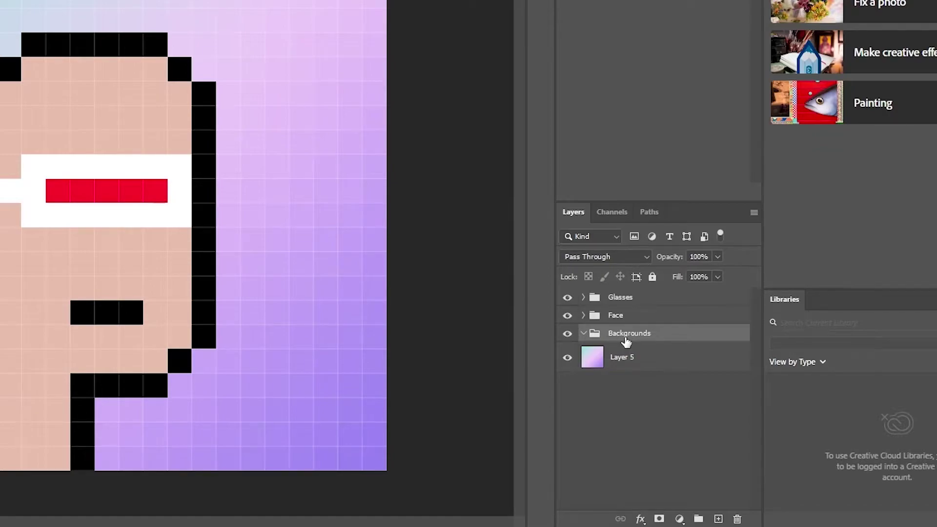
drag(629, 356, 635, 336)
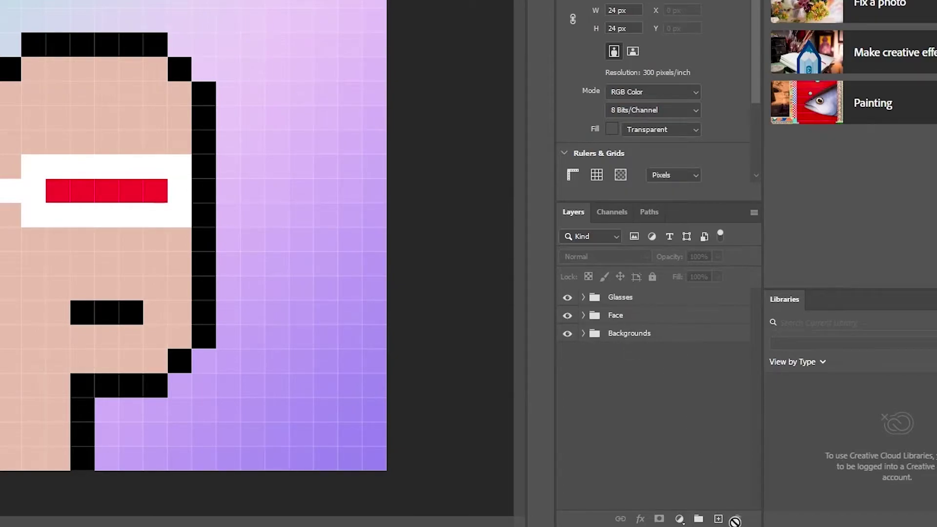
Step: Create a new top Group 1 holding empty Layers 6, 7 and 8, and pick red
click(699, 520)
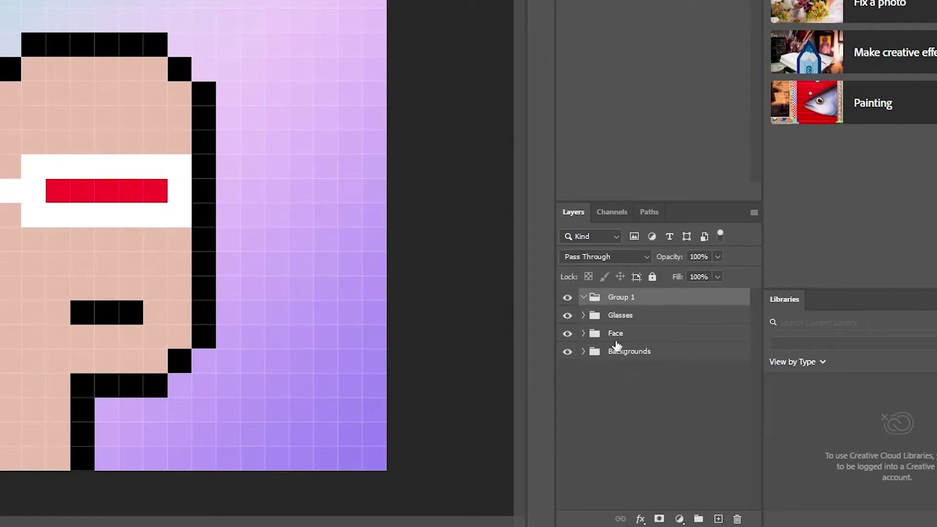
click(718, 520)
click(719, 520)
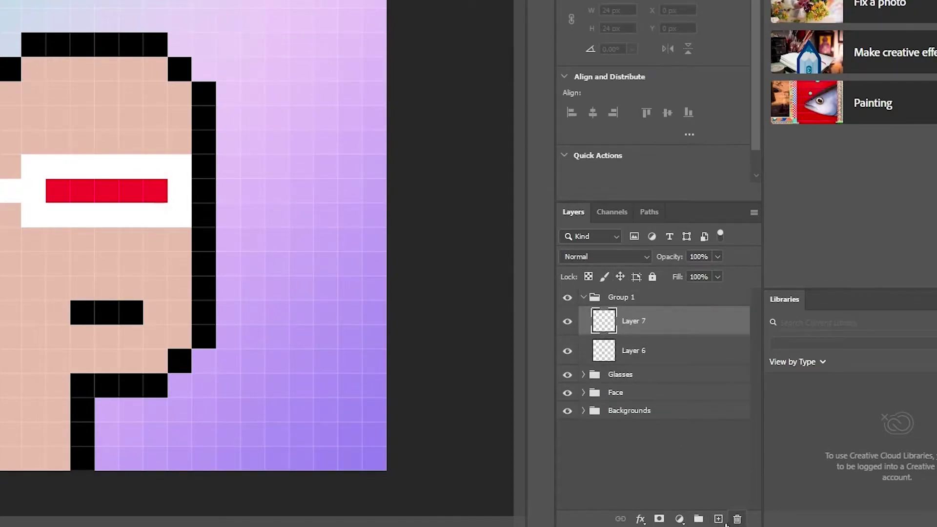
click(718, 520)
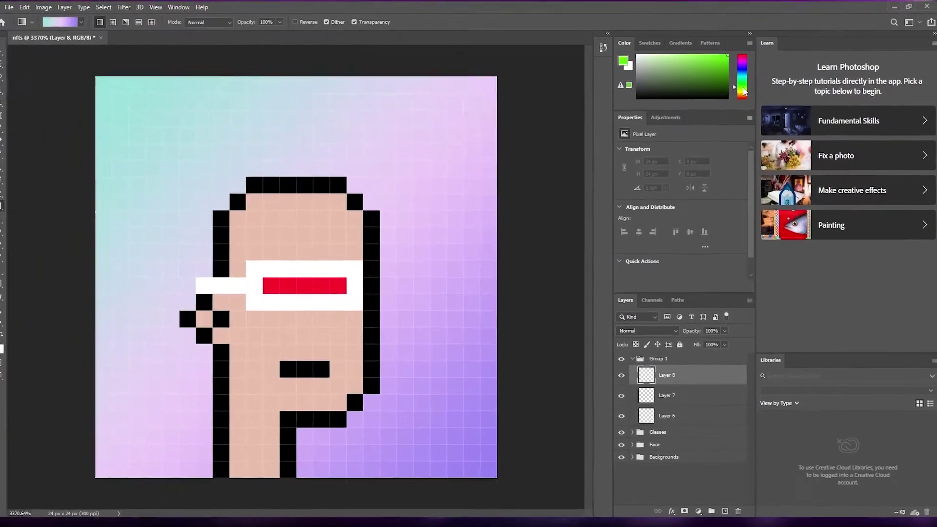
drag(744, 92, 750, 101)
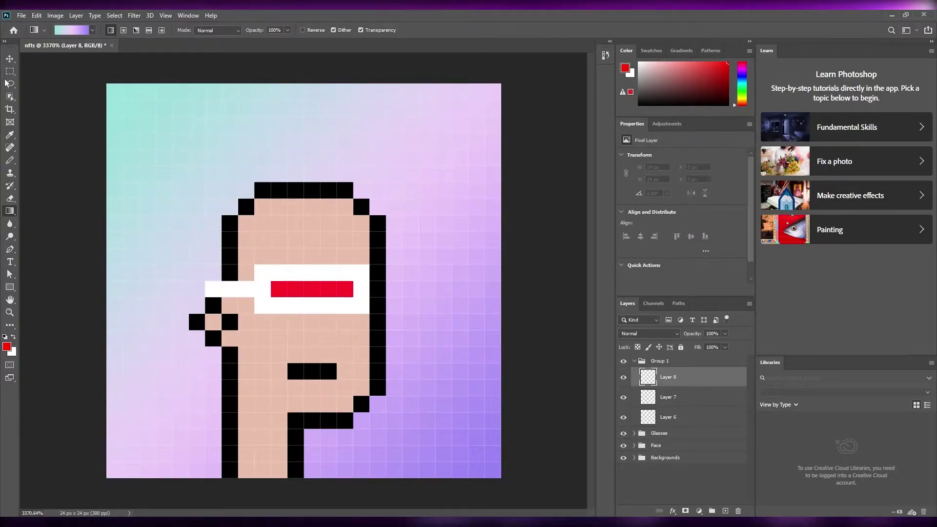
Step: Draw a red pixel cap on Layer 8 with the Pencil, then hide it
click(9, 160)
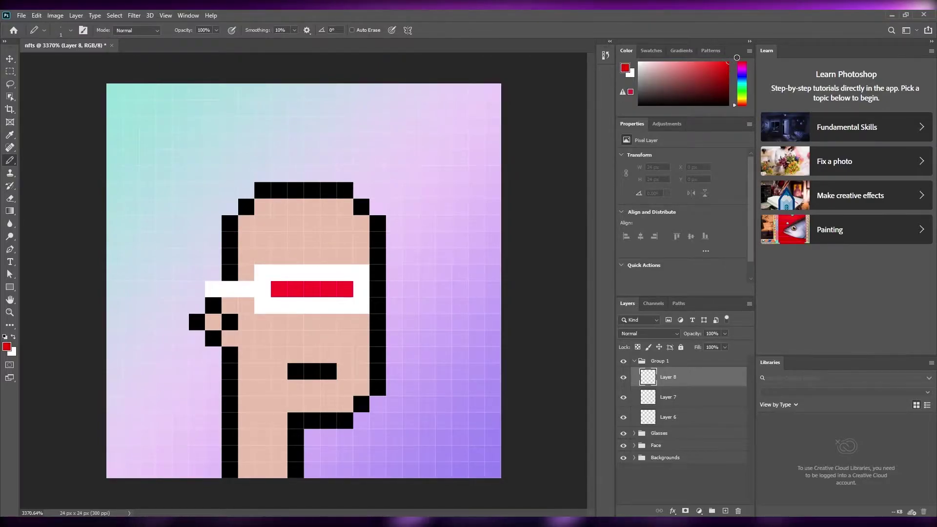
mouse_move(227, 240)
mouse_down()
mouse_move(374, 239)
mouse_move(372, 228)
mouse_move(234, 231)
mouse_move(244, 215)
mouse_move(282, 208)
mouse_move(360, 209)
mouse_move(305, 196)
mouse_up()
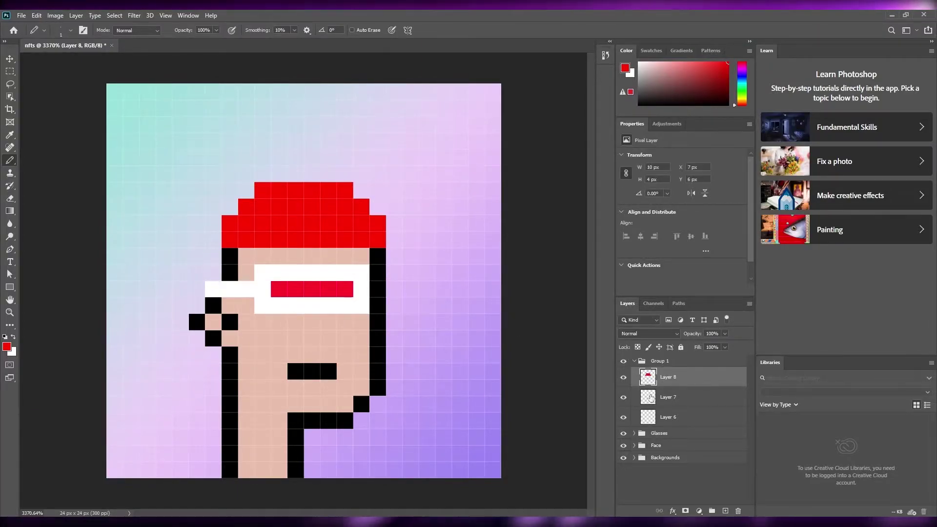
click(623, 378)
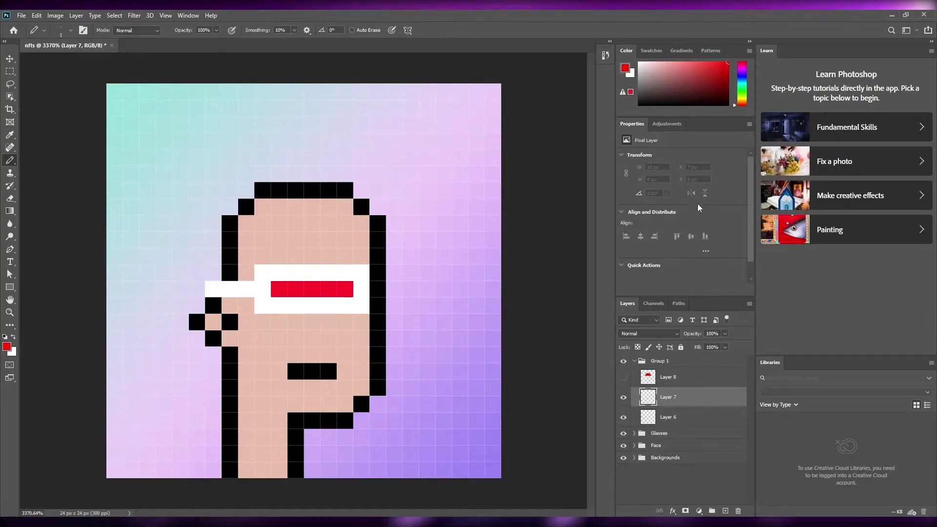
Step: Draw a blue cap on Layer 7, then hide that layer
click(743, 78)
mouse_move(231, 242)
mouse_down()
mouse_move(385, 242)
mouse_move(382, 230)
mouse_move(232, 225)
mouse_move(266, 194)
mouse_up()
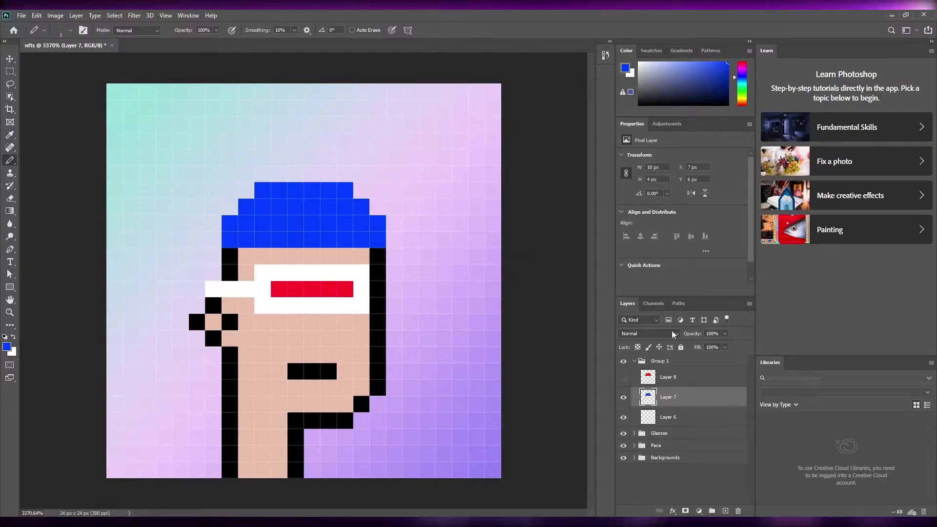
click(624, 378)
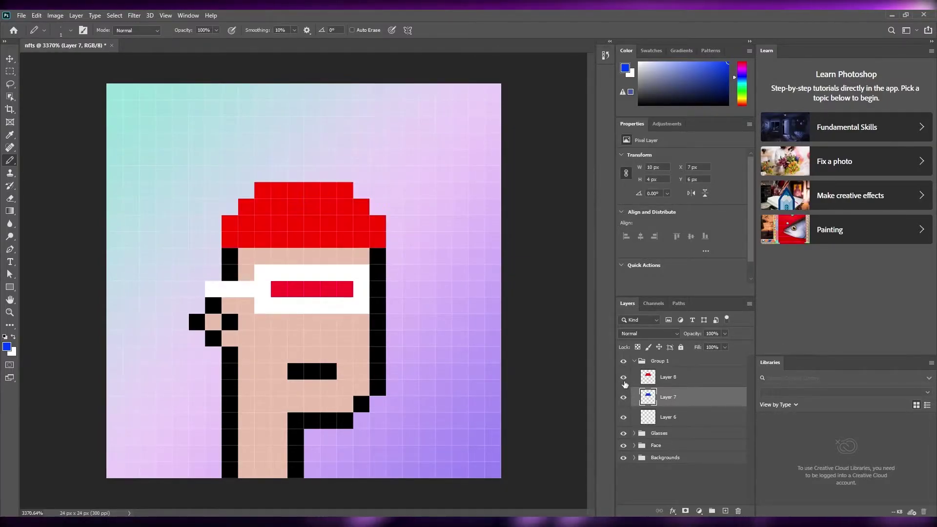
click(624, 378)
click(624, 398)
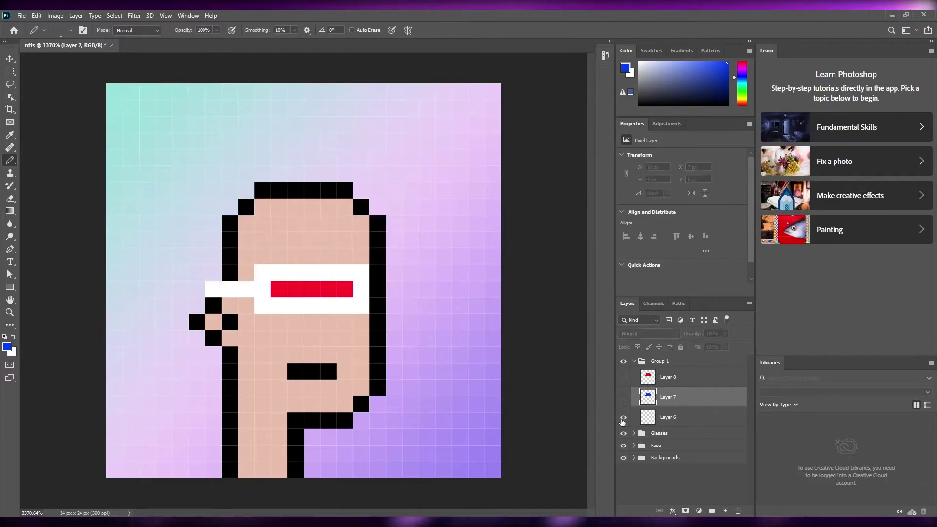
Step: Draw a green cap on Layer 6 with a darker green bottom row
click(742, 91)
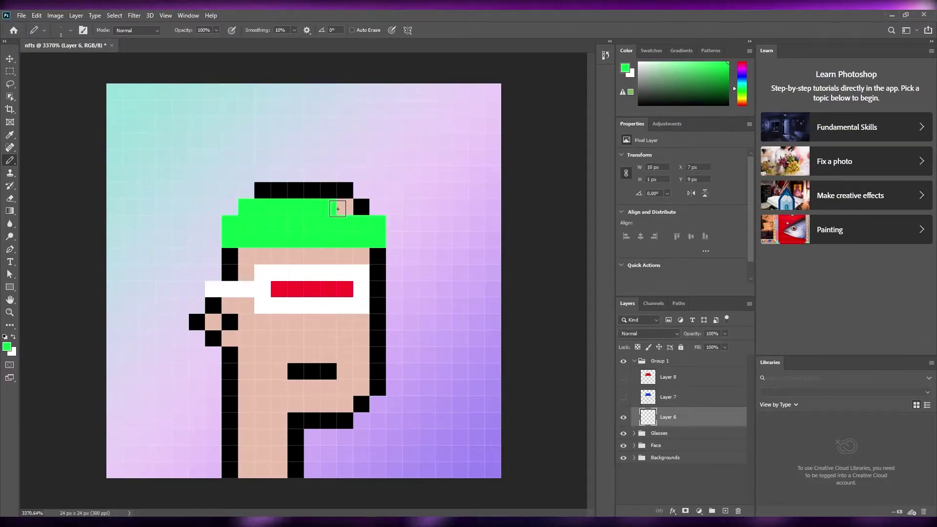
drag(338, 197, 260, 190)
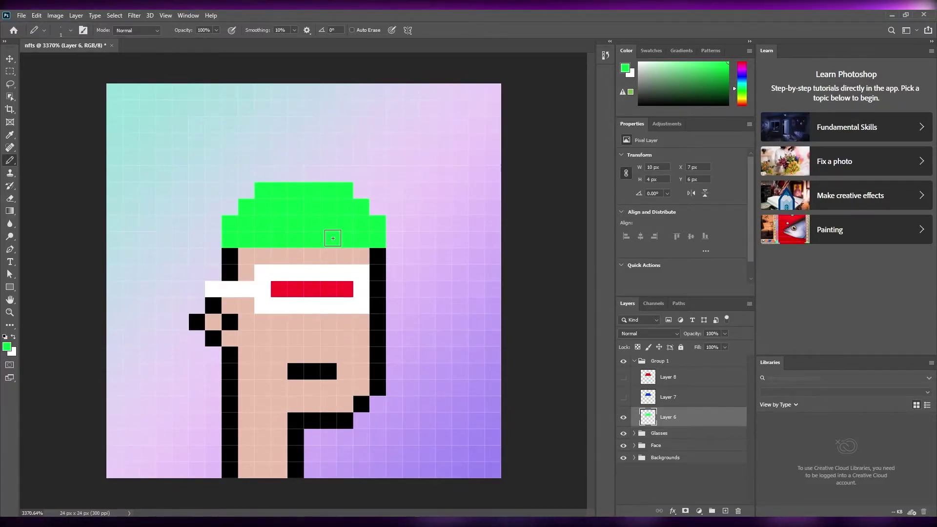
click(728, 80)
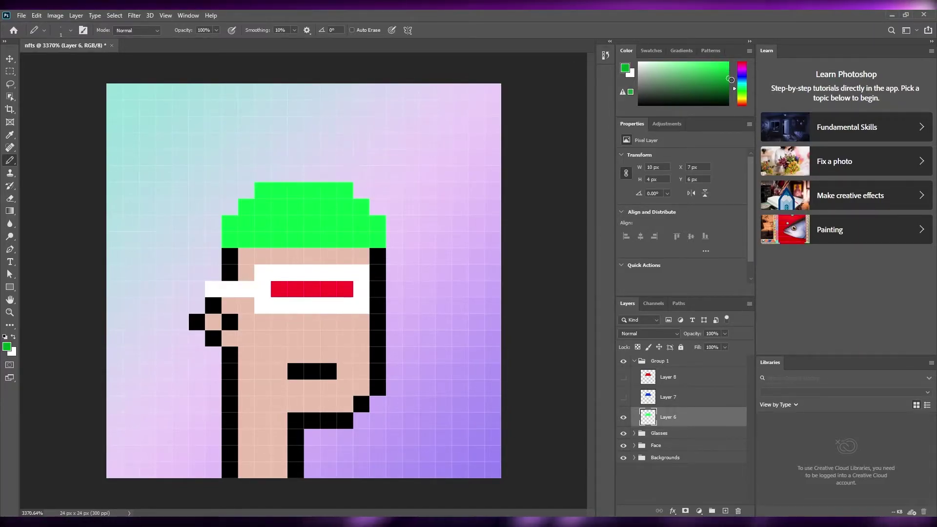
mouse_move(237, 226)
mouse_down()
mouse_move(372, 230)
mouse_move(378, 241)
mouse_move(305, 242)
mouse_up()
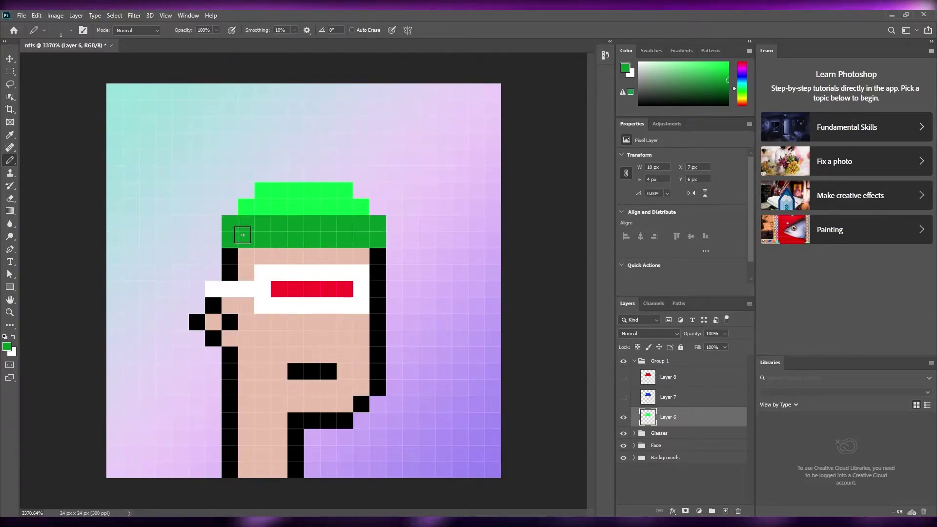
Step: Finish the dark green shading and make the Layer 7 and Layer 8 hats visible
mouse_move(247, 207)
mouse_down()
mouse_move(328, 214)
mouse_move(337, 202)
mouse_move(263, 192)
mouse_up()
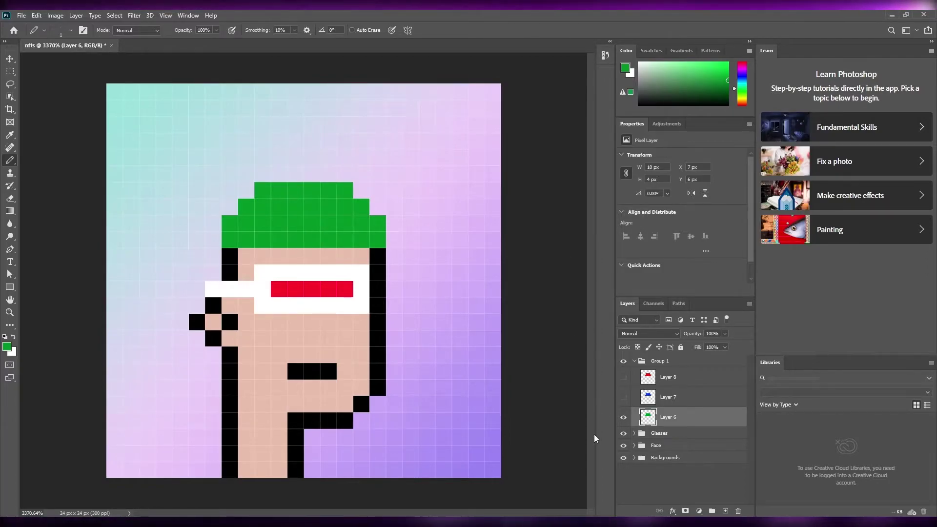
click(624, 398)
click(624, 377)
Step: Rename Group 1 to Hats and collapse it
double_click(655, 362)
text(Hats)
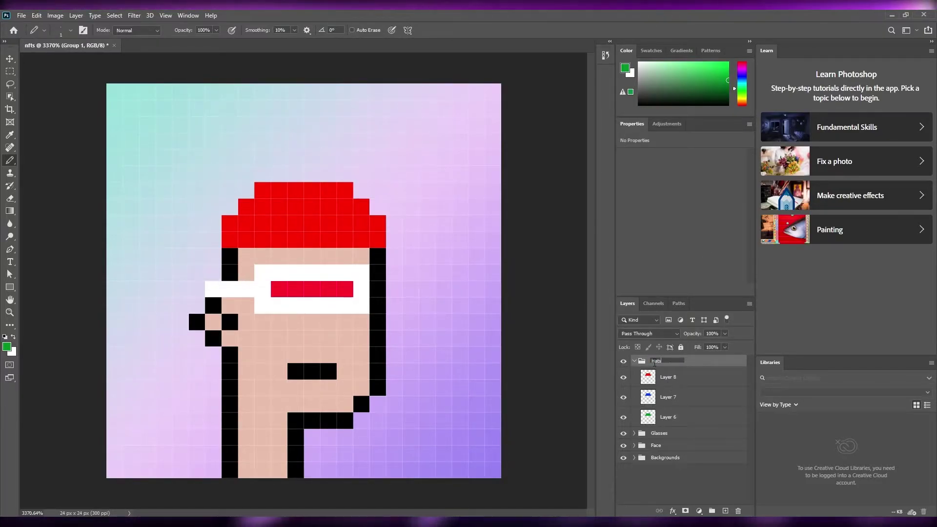
key(Return)
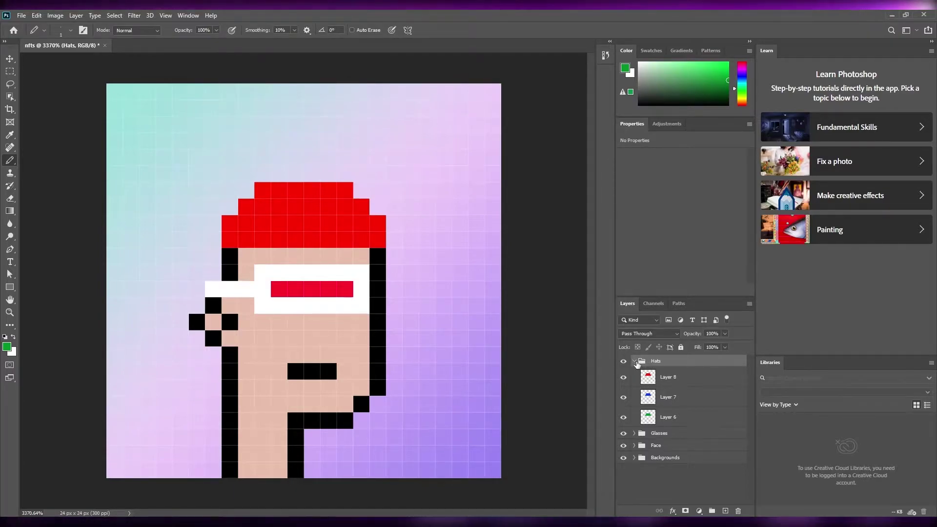
click(635, 362)
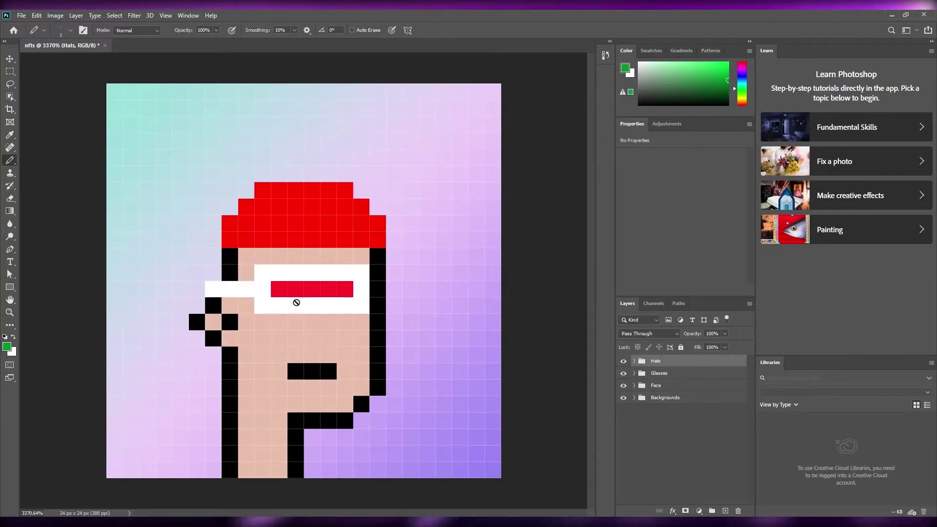
click(621, 416)
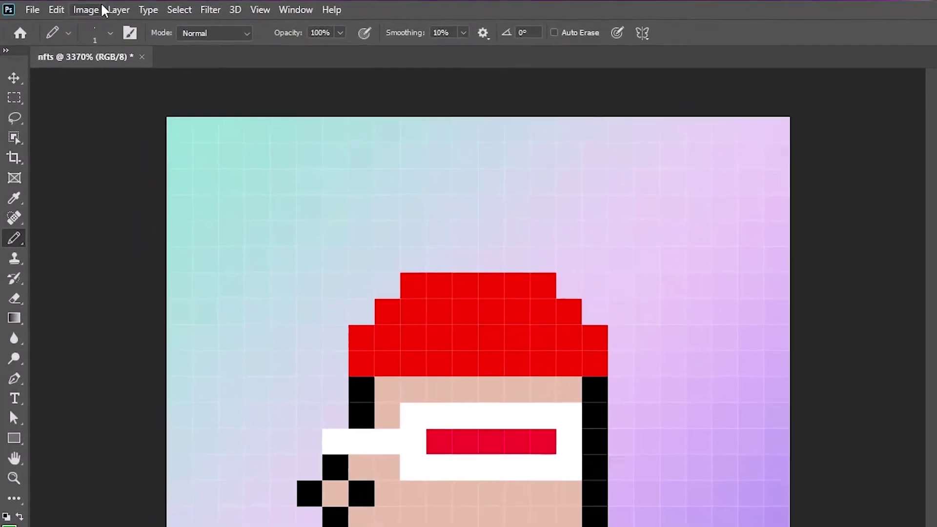
Step: In Image Size, set the width to 1000 px and zoom out the preview
click(101, 10)
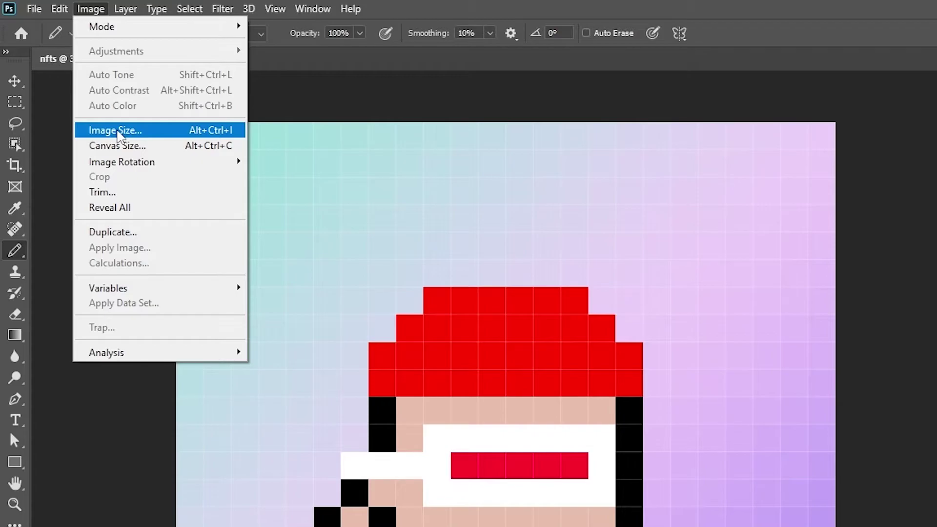
click(117, 132)
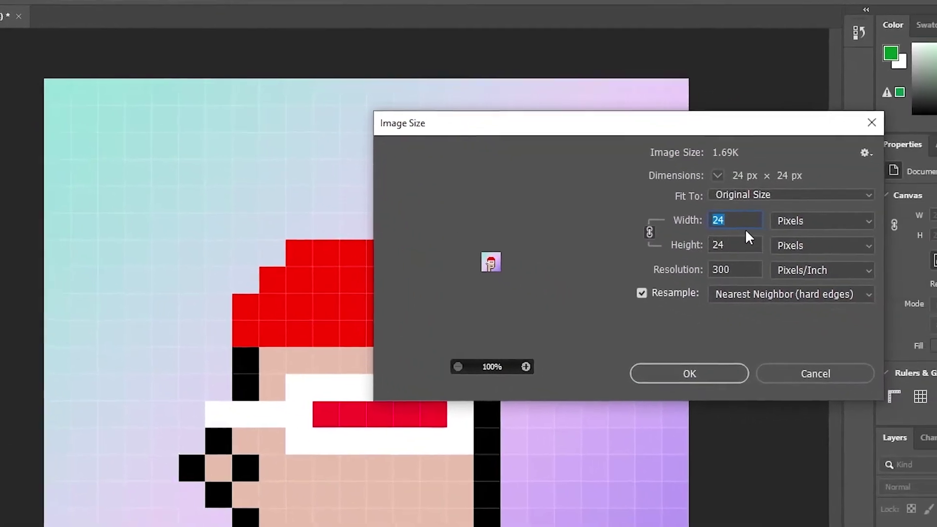
text(1)
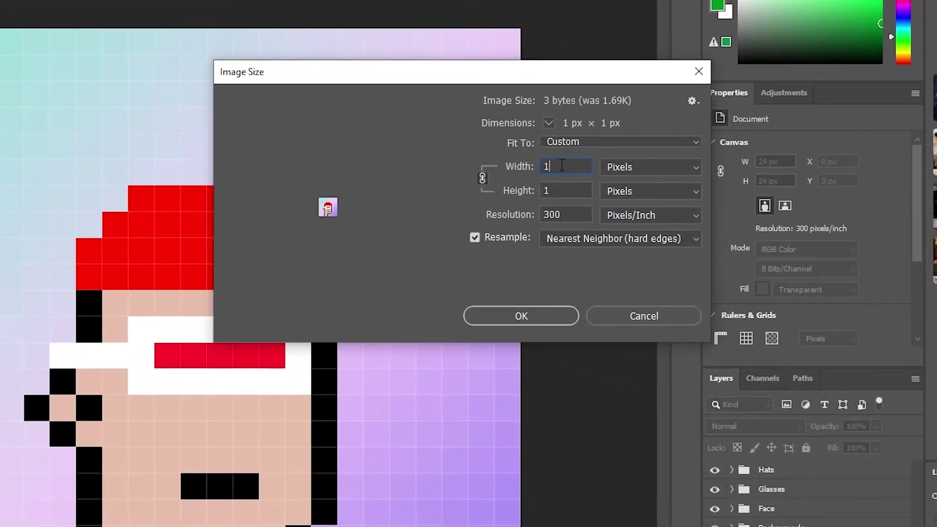
text(000)
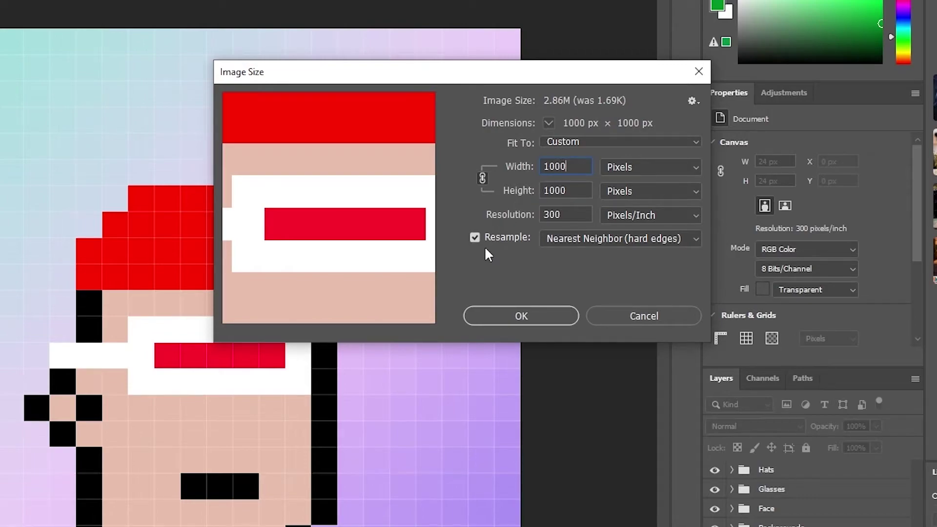
mouse_move(395, 246)
click(296, 309)
click(296, 309)
click(296, 309)
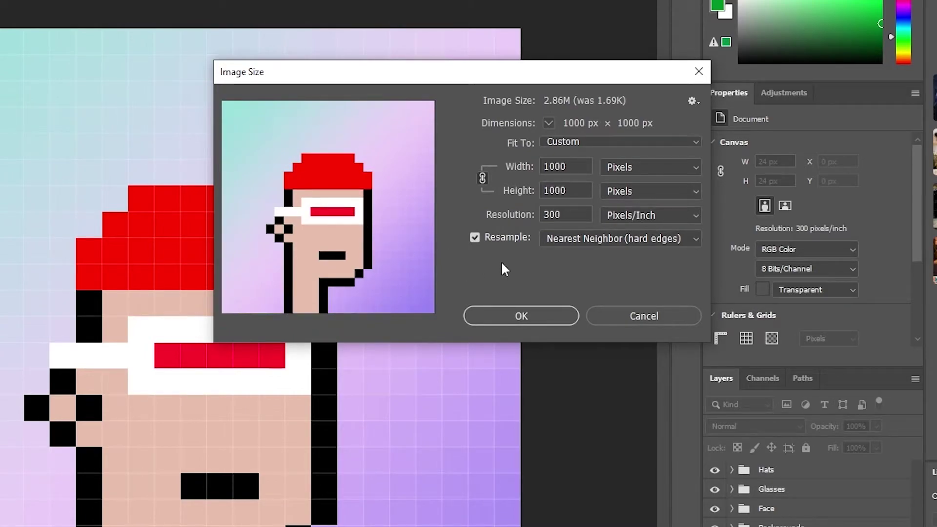
Step: Compare Bicubic, then keep Nearest Neighbor resampling and apply the 1000 px resize
click(593, 238)
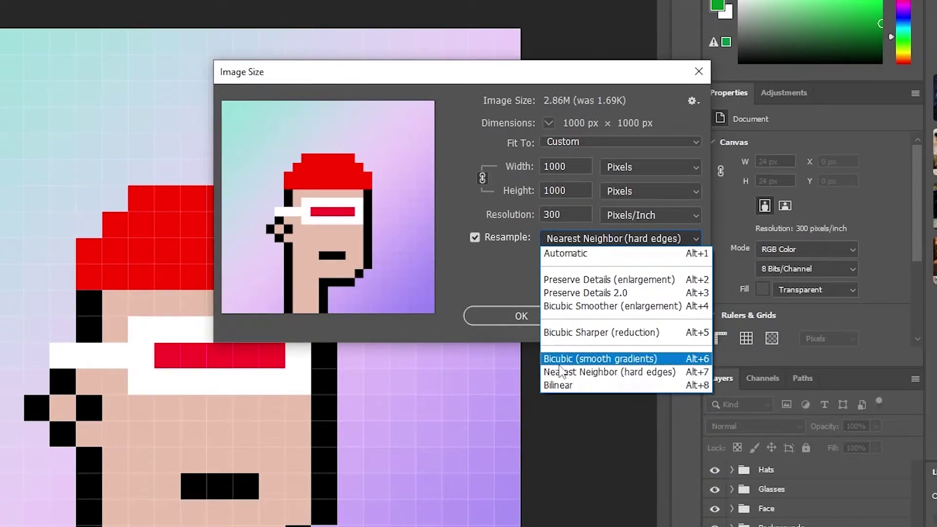
click(585, 363)
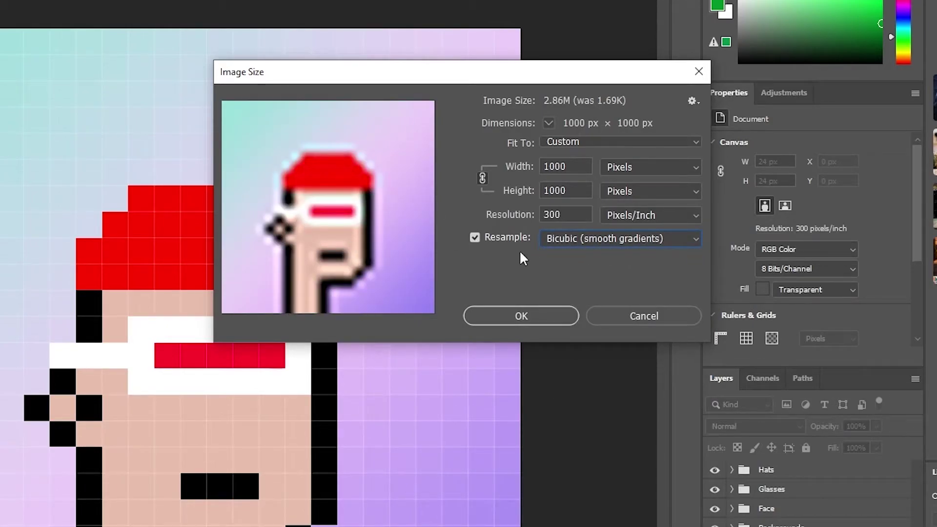
click(600, 248)
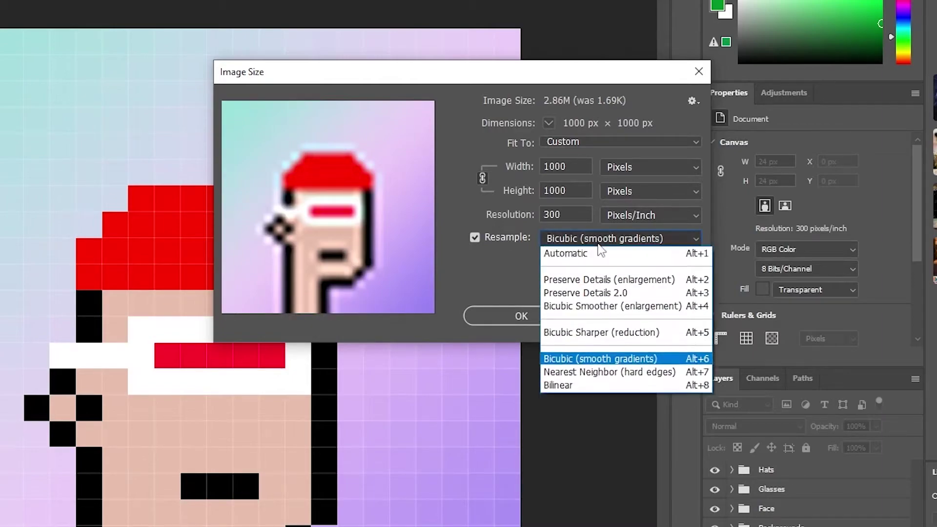
click(589, 372)
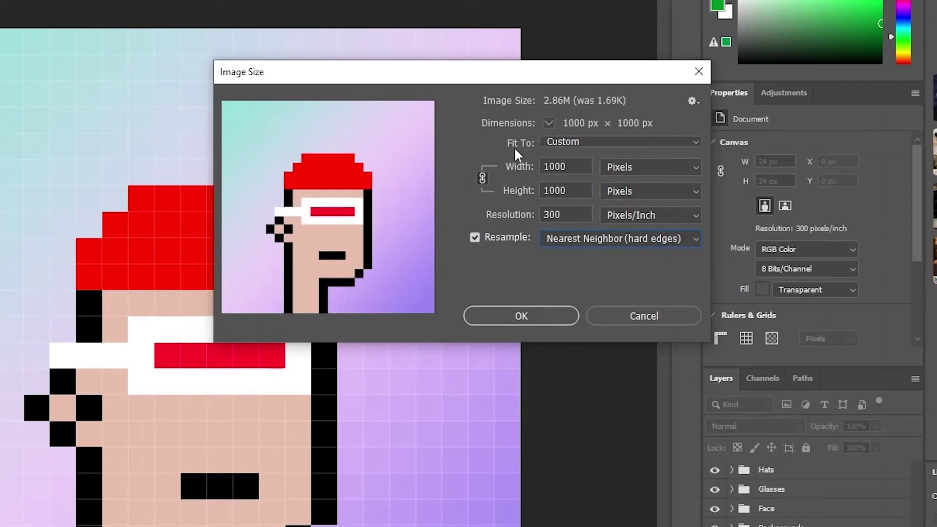
click(543, 320)
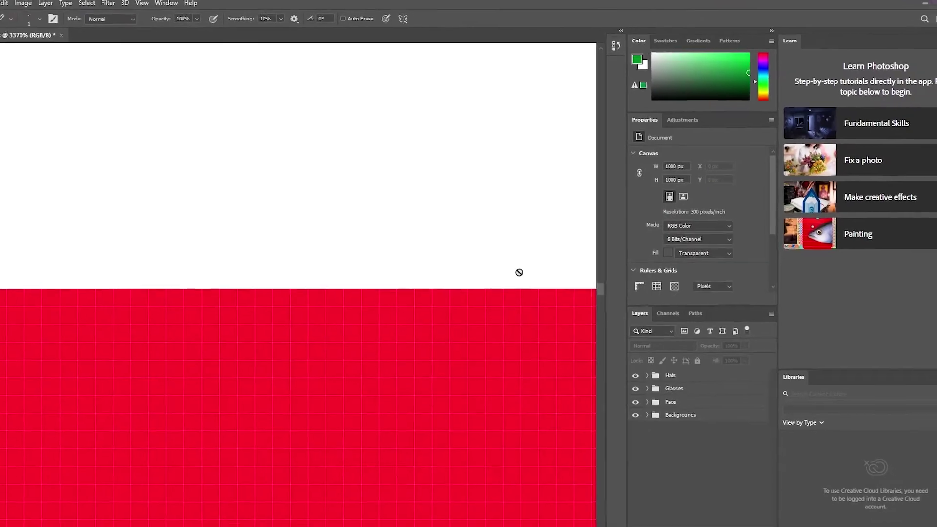
scroll(366, 422, down, 5)
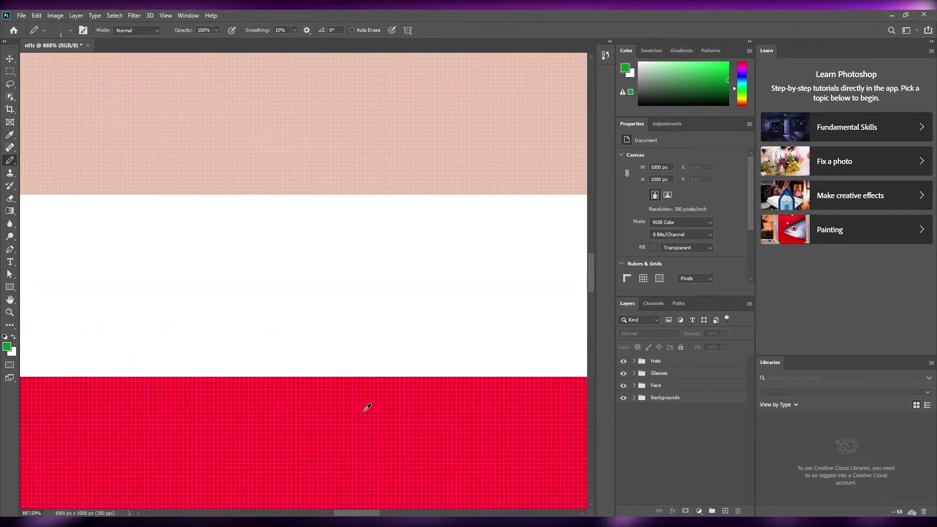
scroll(367, 407, down, 10)
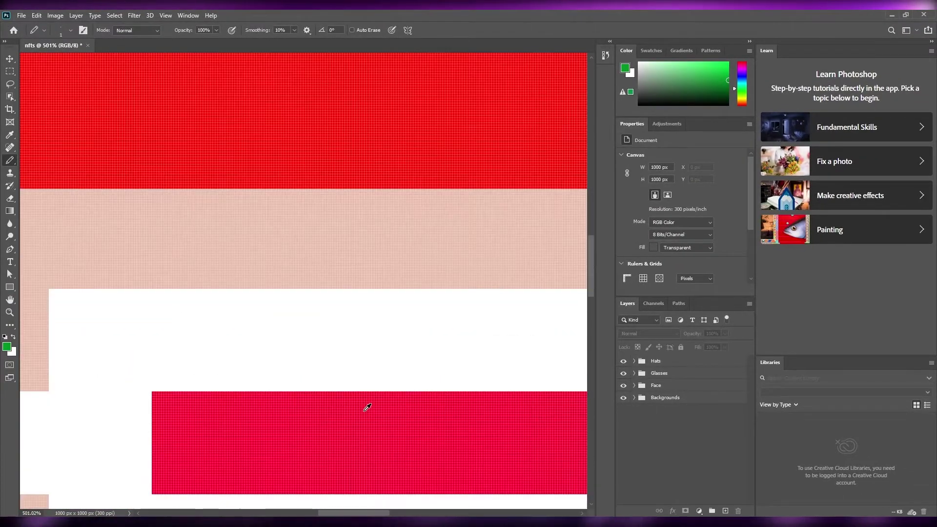
scroll(367, 407, up, 2)
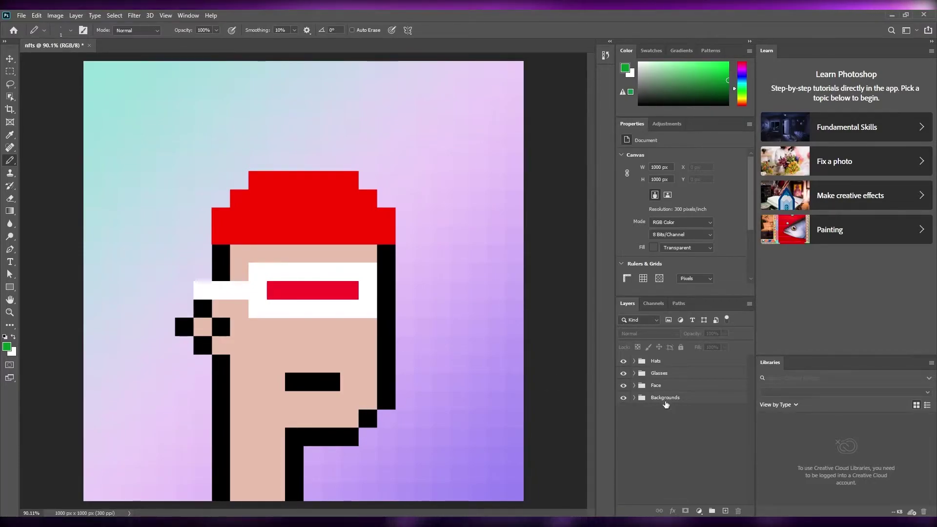
Step: Duplicate the Backgrounds group into a new document named Backgrounds
right_click(658, 397)
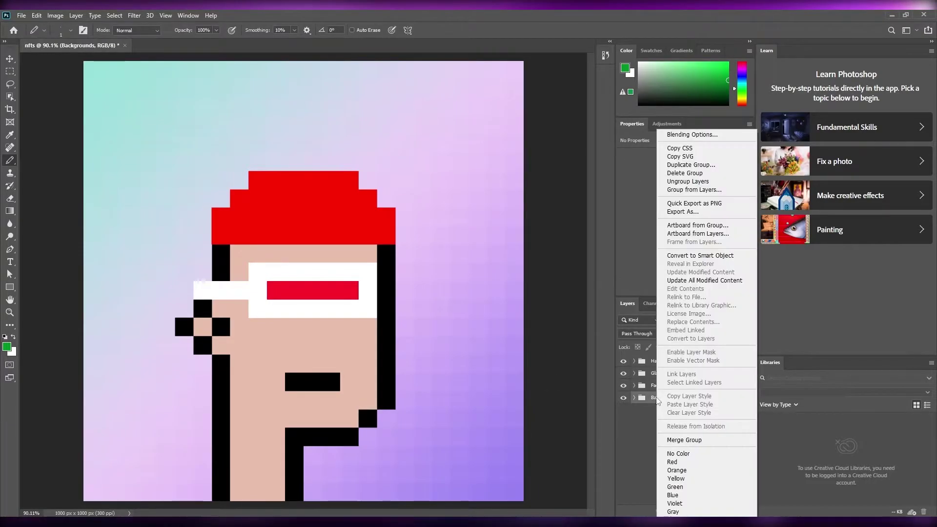
click(703, 165)
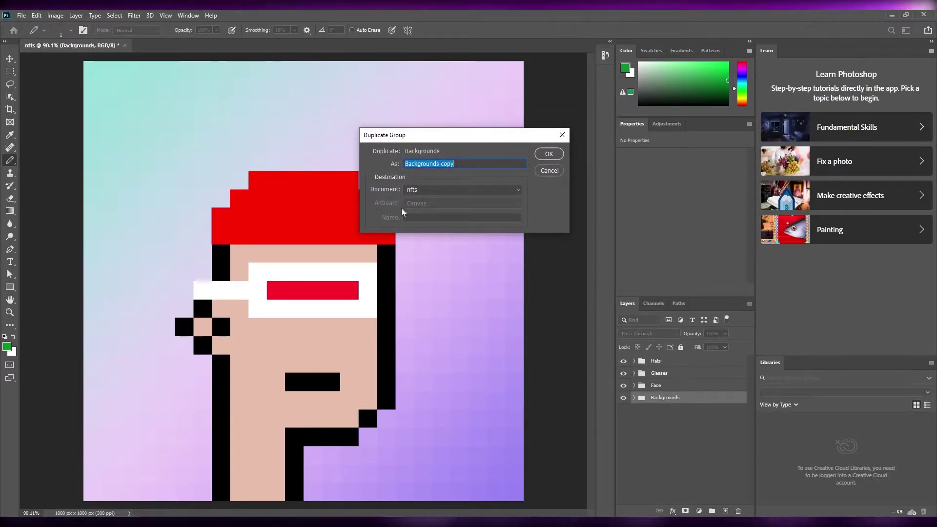
click(424, 187)
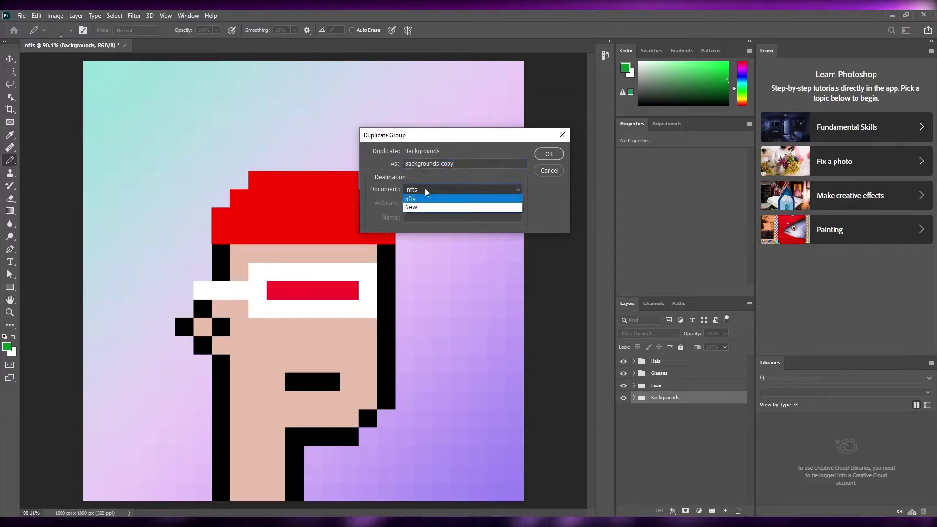
click(425, 209)
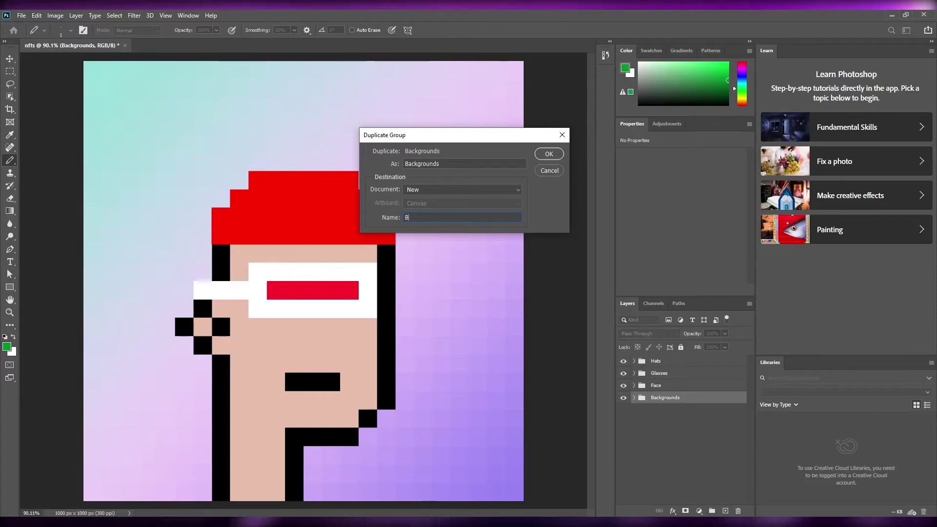
text(Backgrounds)
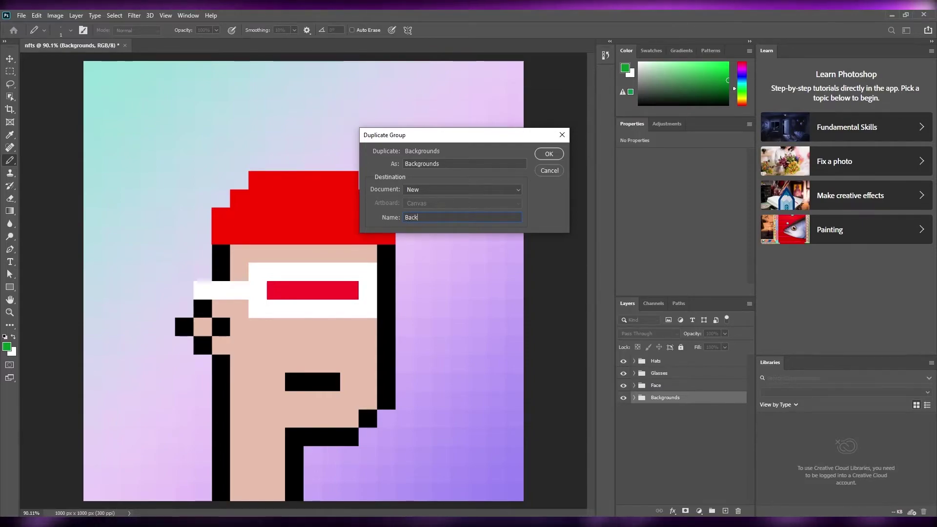
click(548, 154)
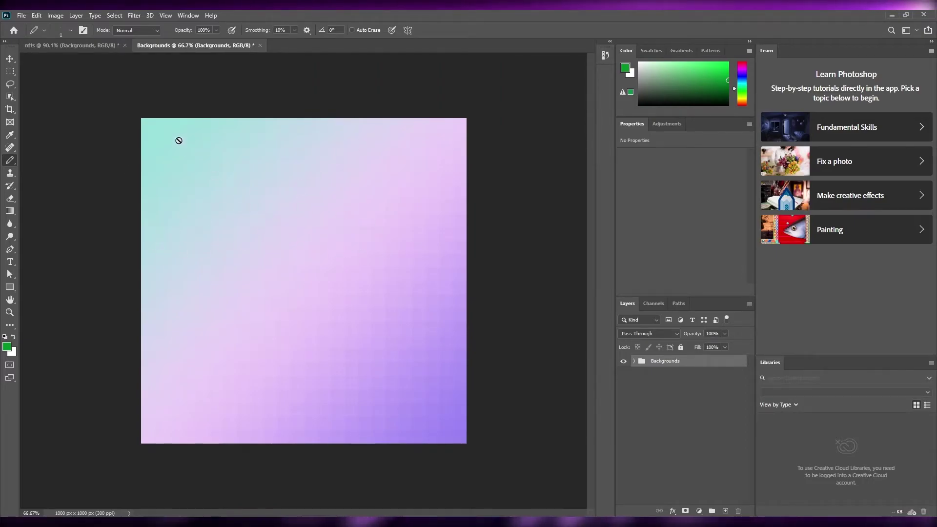
key(ctrl+Tab)
Step: Duplicate the Hats group into a new document named Hats
right_click(667, 389)
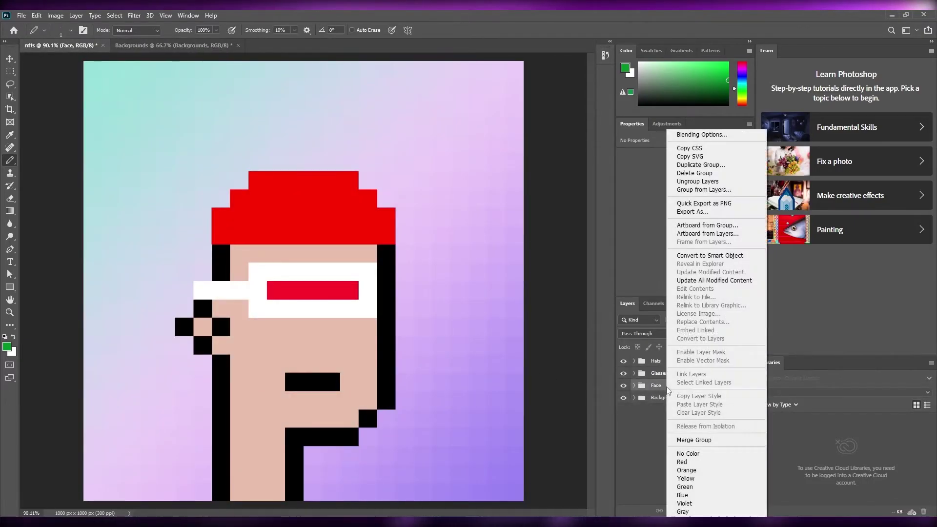
right_click(655, 362)
click(701, 165)
click(418, 190)
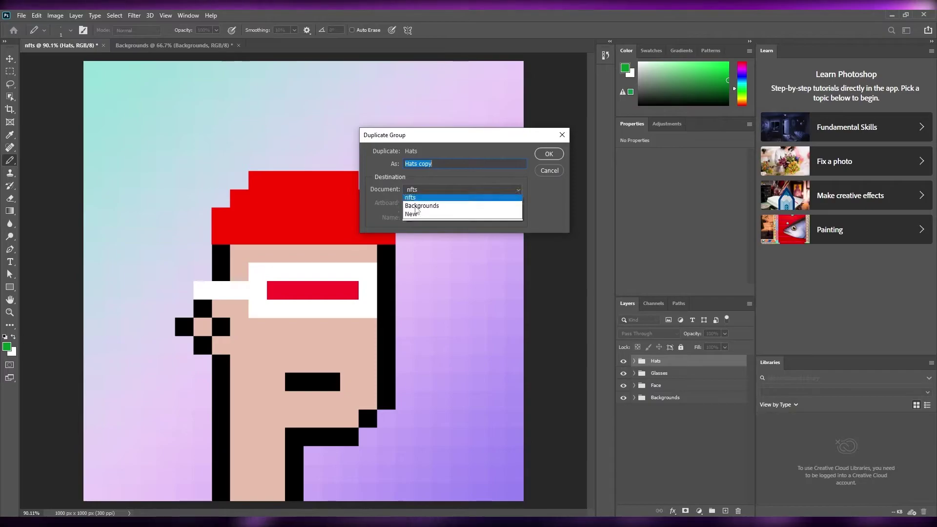
click(418, 216)
text(Hats)
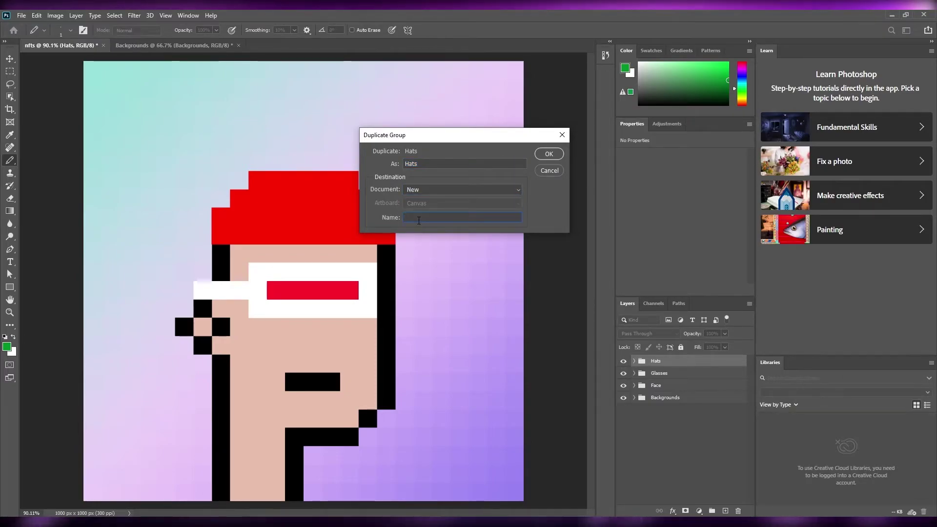
click(548, 158)
key(ctrl+Tab)
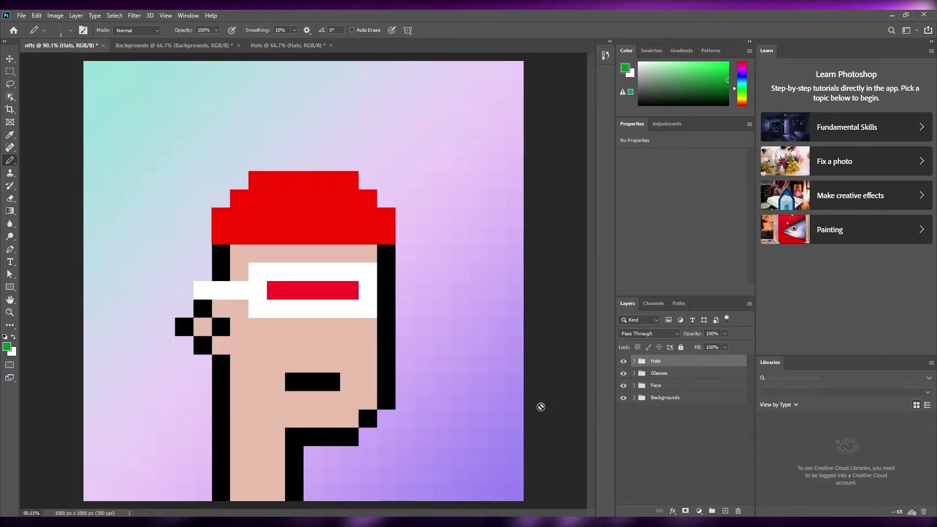
click(740, 409)
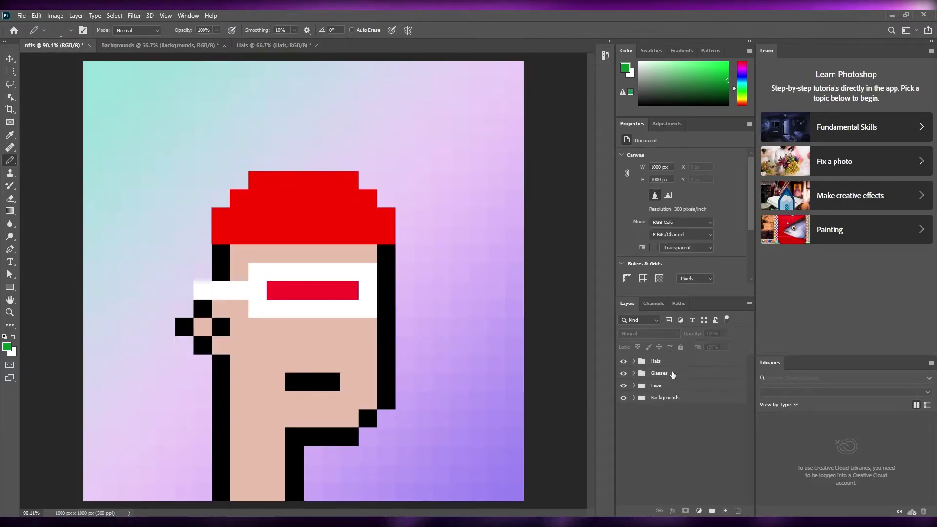
Step: Switch to the Hats document
click(163, 45)
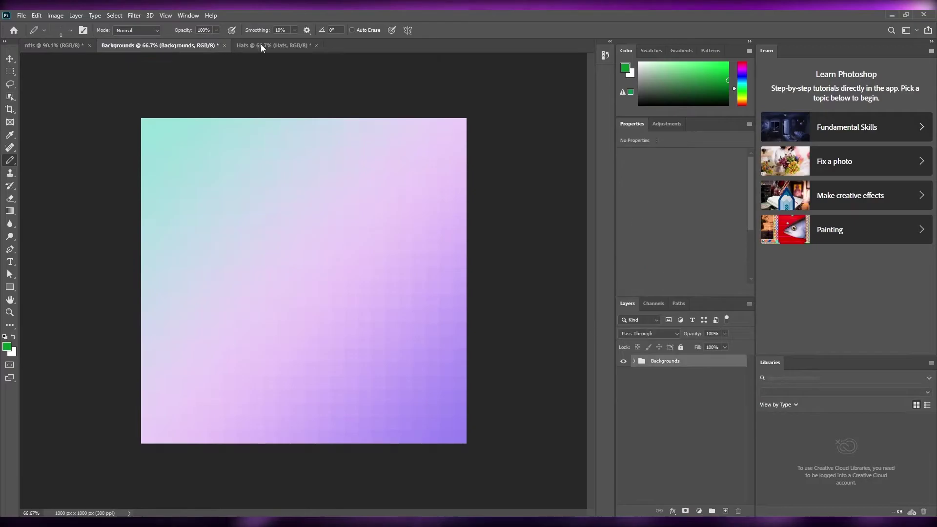
click(270, 45)
right_click(657, 361)
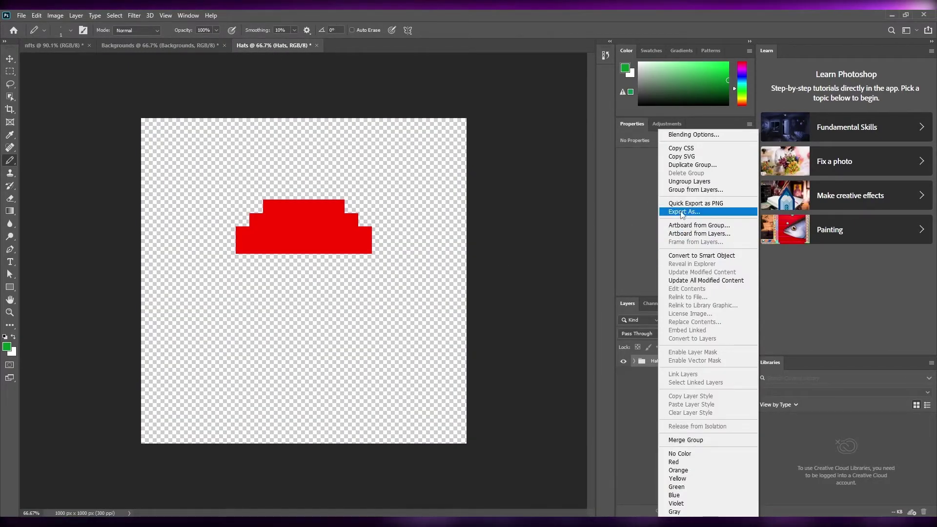
click(646, 370)
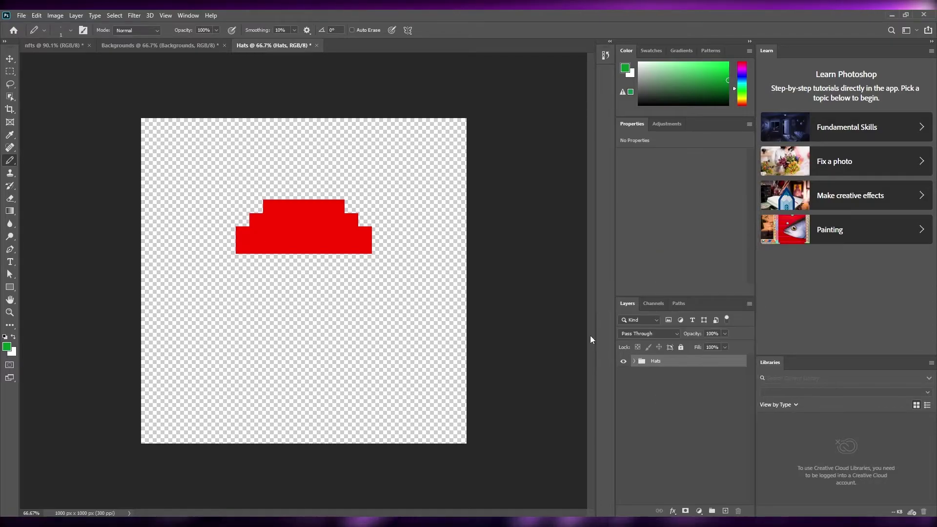
Step: Bring up the File > Export menu's Layers to Files command
click(21, 15)
mouse_move(39, 158)
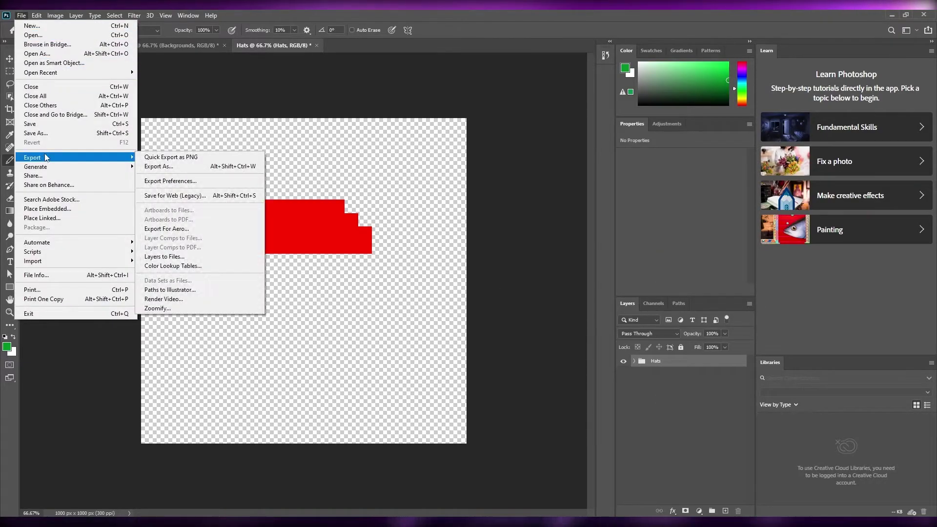
click(168, 167)
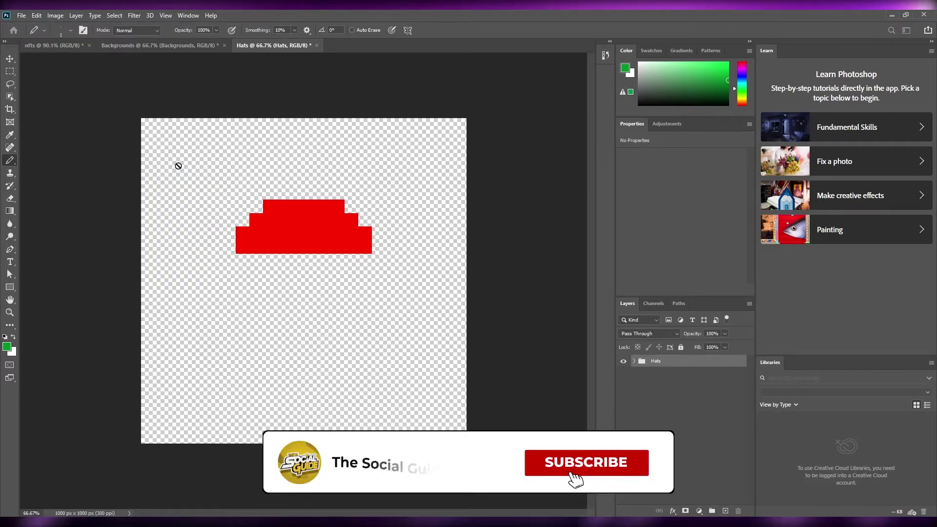
click(22, 15)
mouse_move(58, 162)
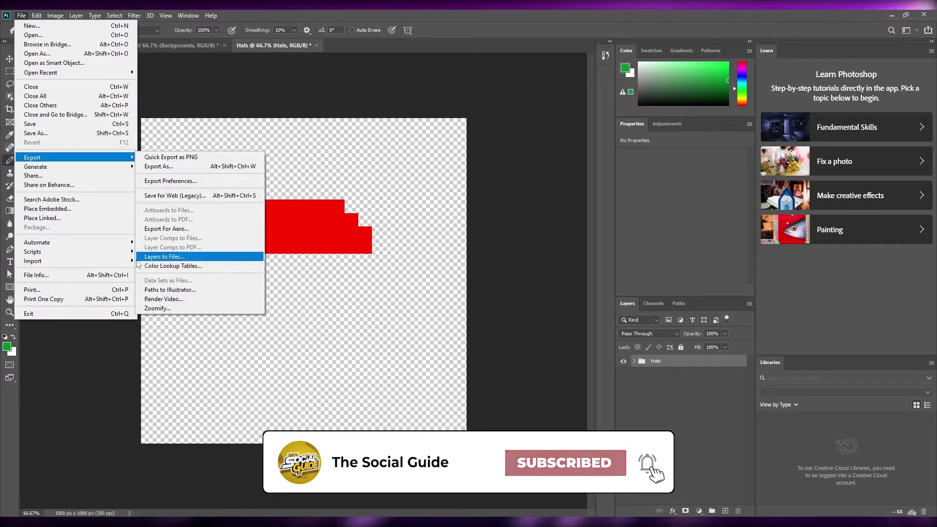
Step: In Layers to Files, set the destination folder to D:\NFT\Hats
click(176, 258)
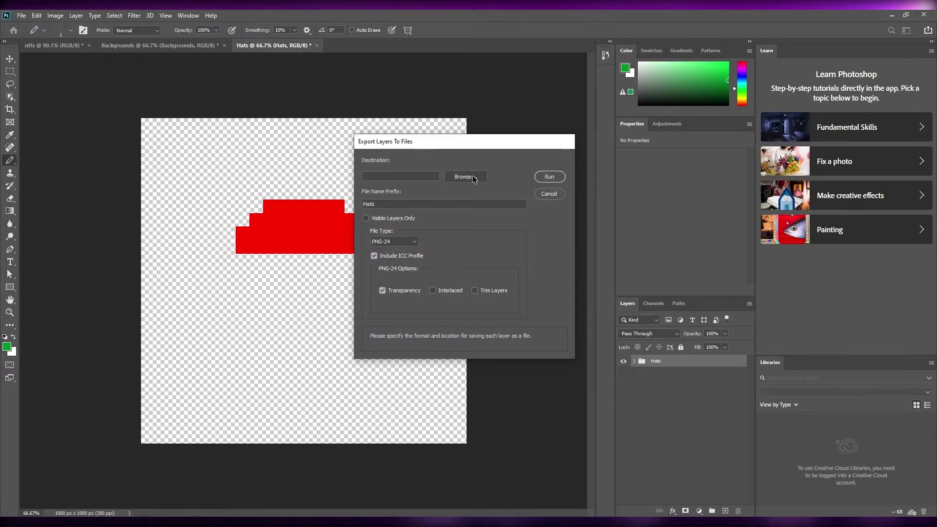
click(471, 177)
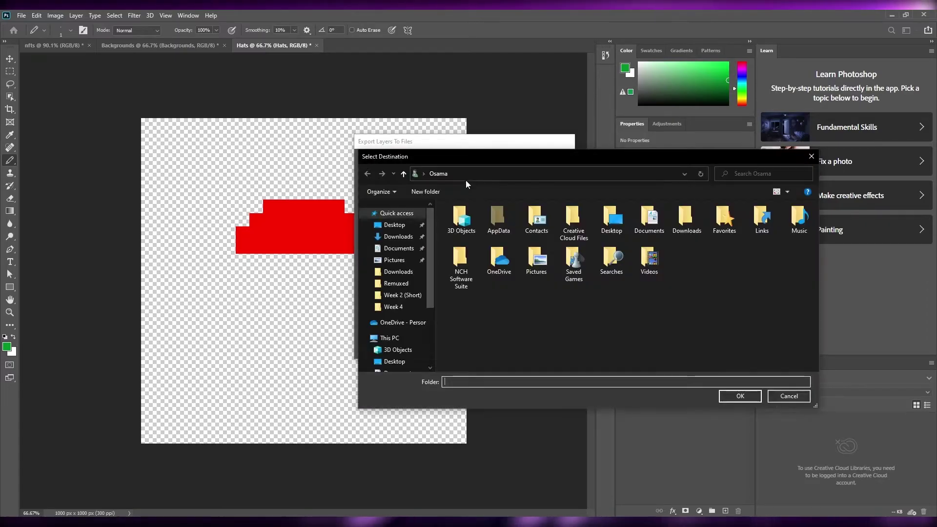
scroll(377, 311, down, 4)
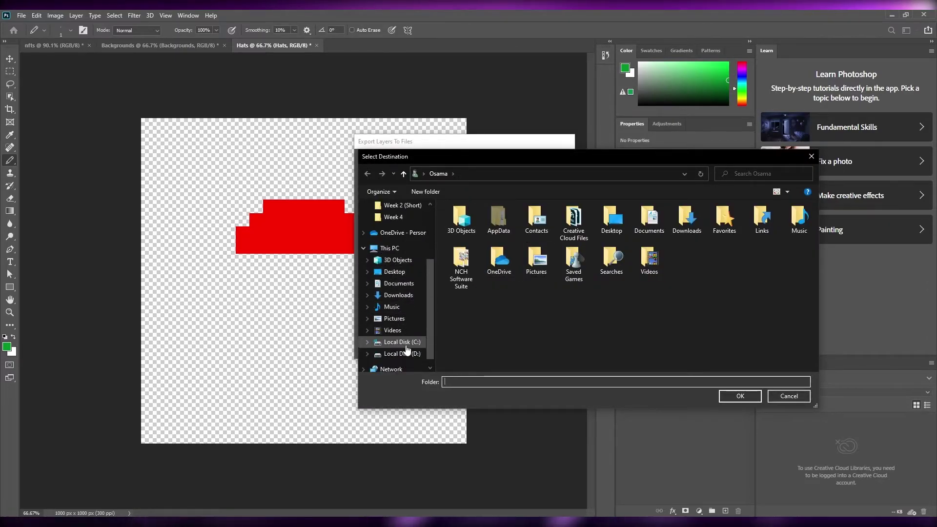
click(410, 354)
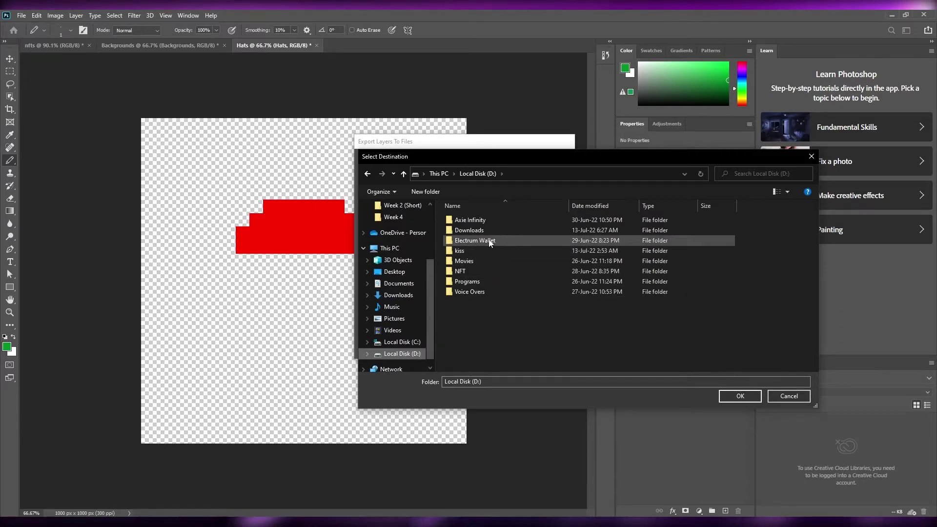
double_click(469, 272)
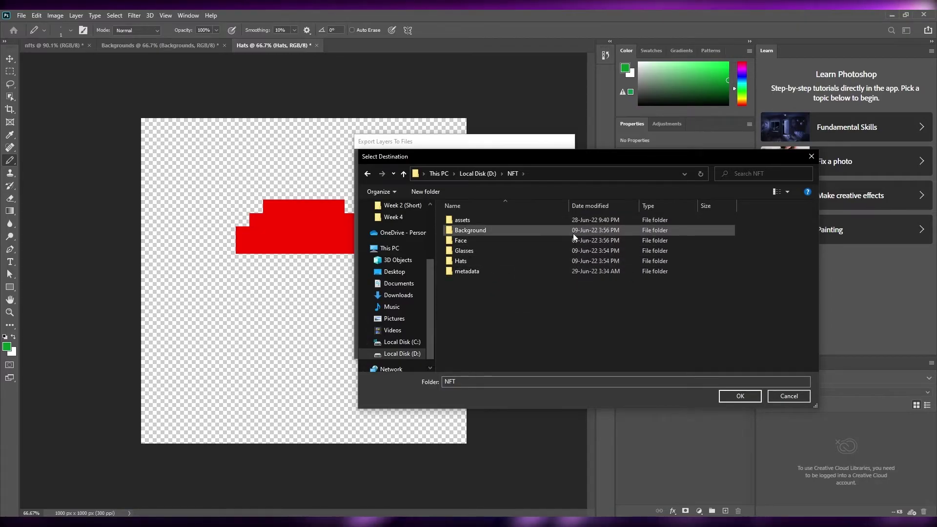
click(514, 233)
double_click(514, 232)
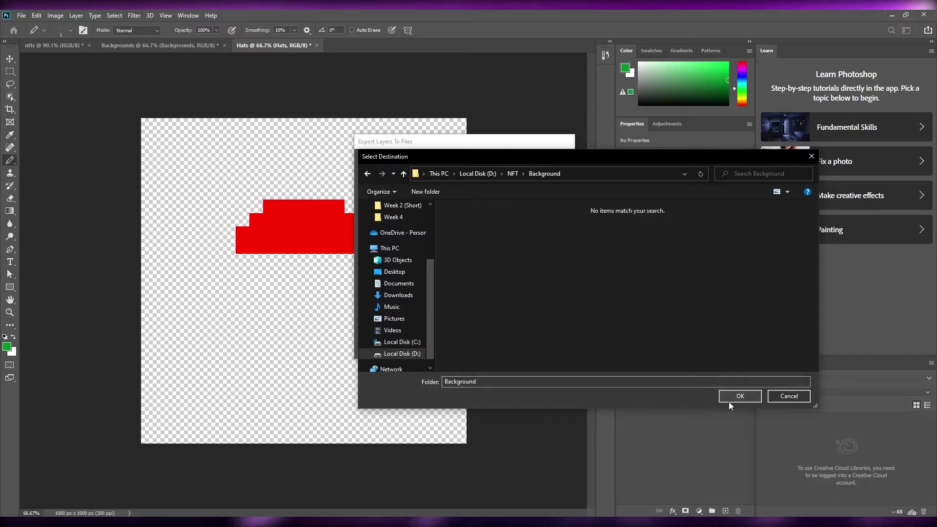
key(alt+Left)
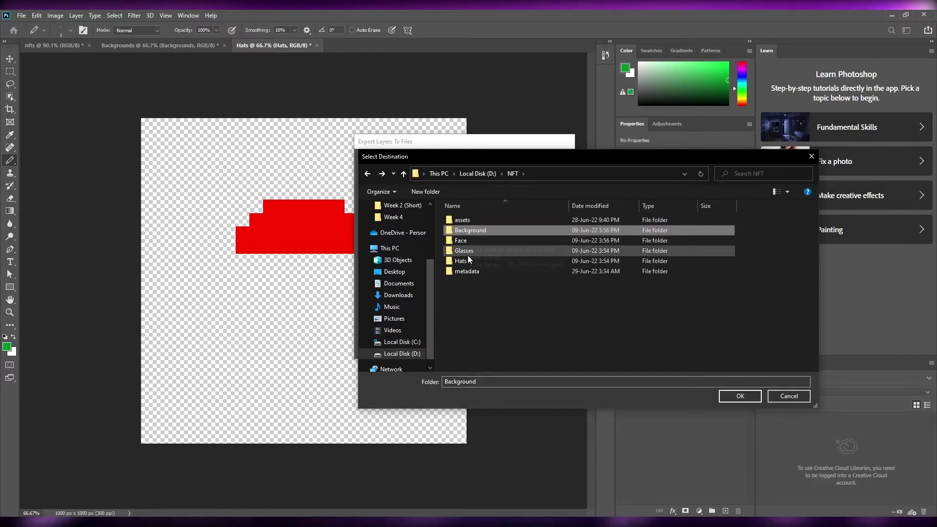
double_click(466, 260)
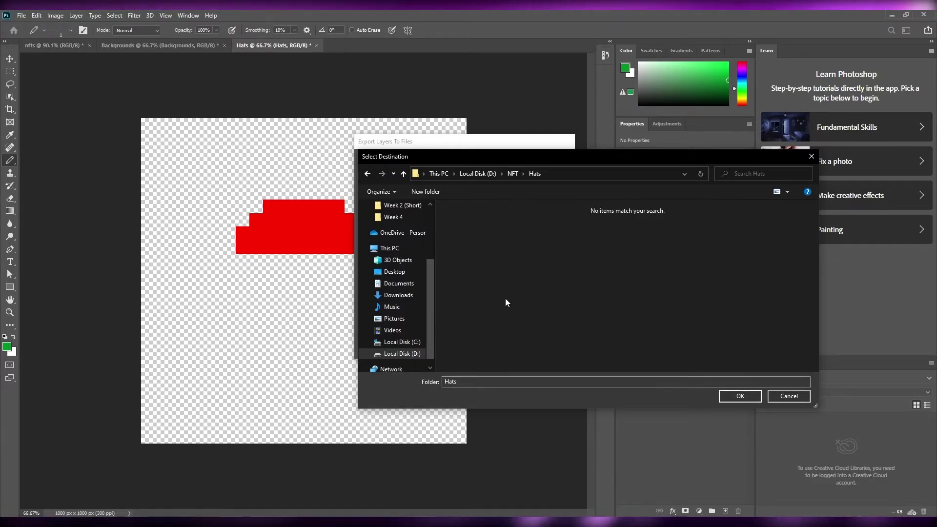
click(727, 397)
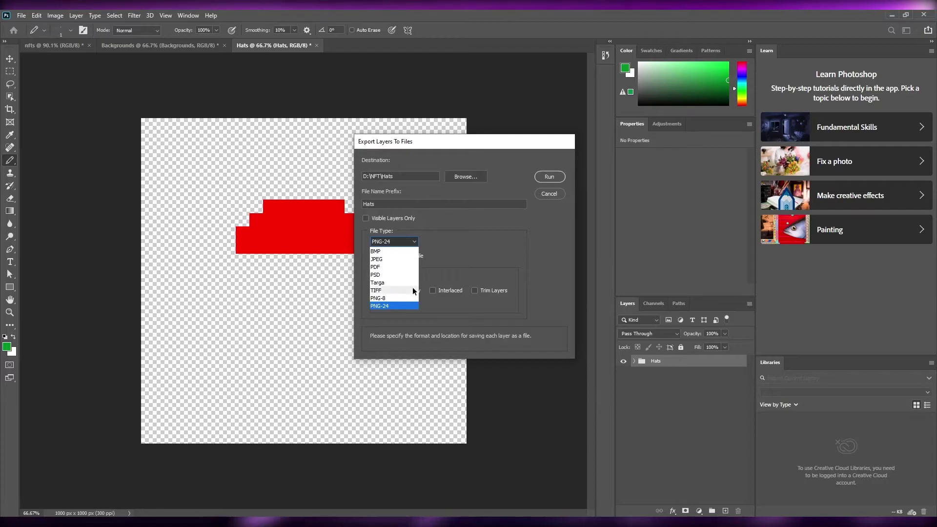
Step: Run the export as PNG-24 and dismiss the success alert
click(414, 239)
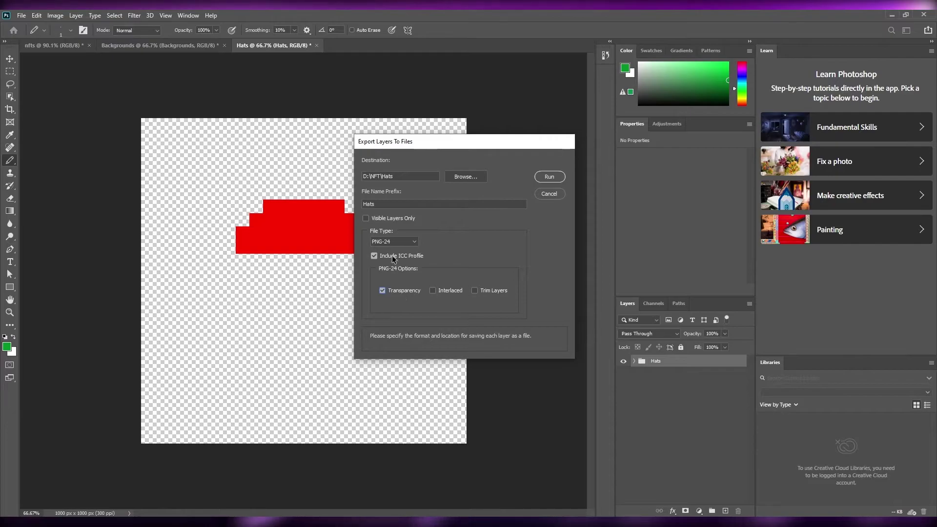
click(551, 177)
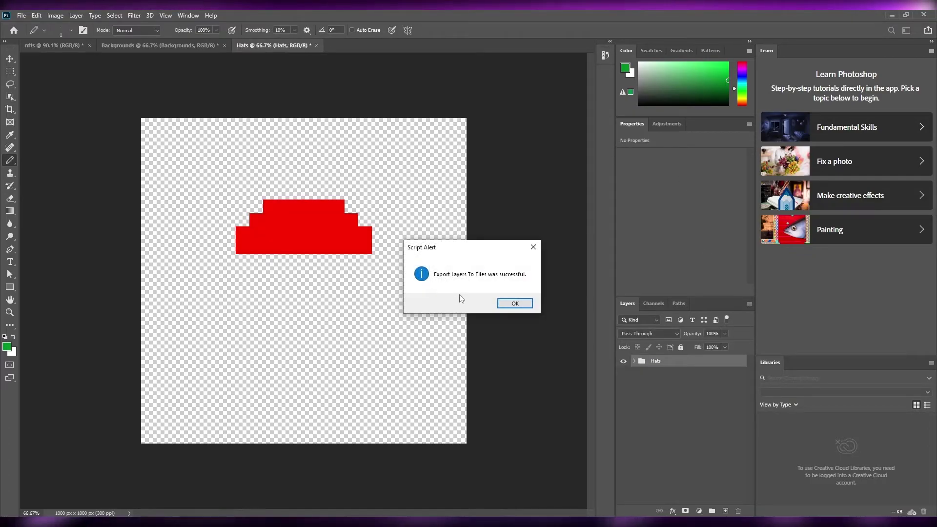
click(506, 301)
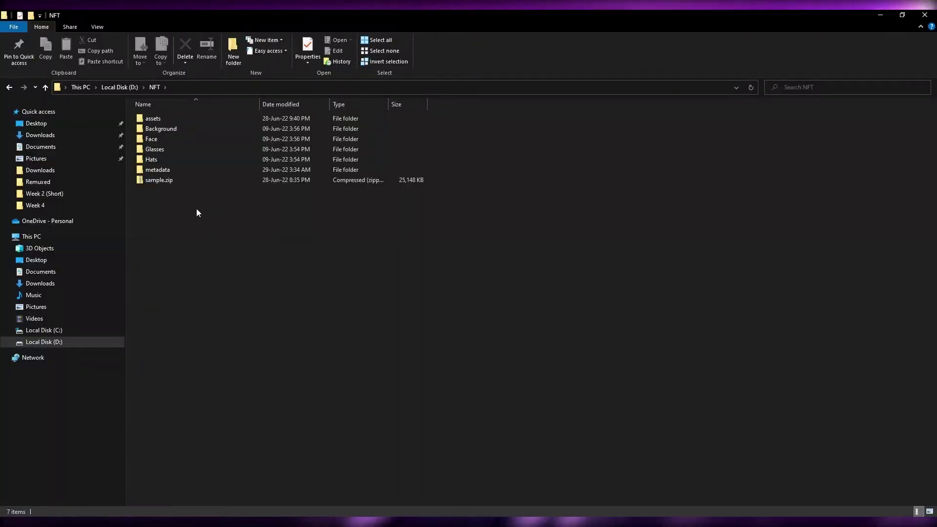
Step: Check the PNGs in the Background, Glasses and Hats folders, then switch to nft-generator.art
double_click(291, 131)
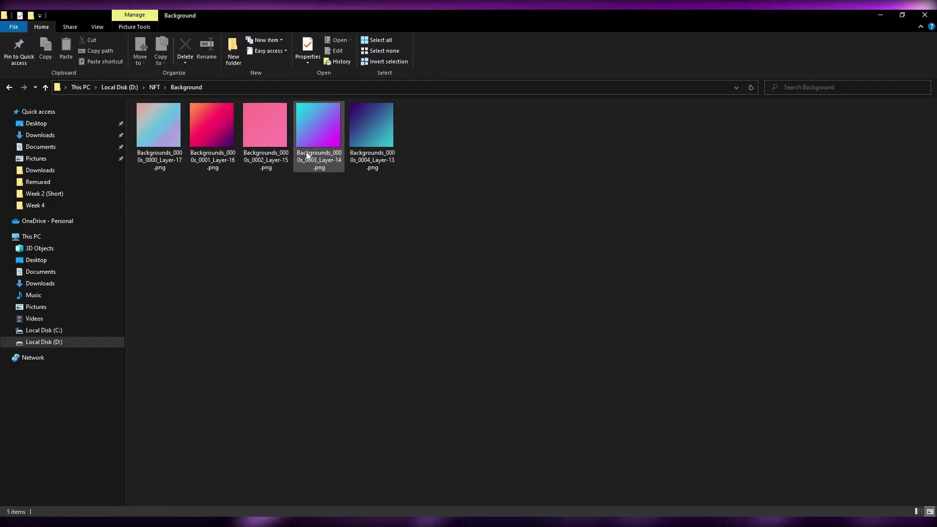
key(BackSpace)
key(Down)
key(Down)
key(Down)
double_click(189, 151)
key(BackSpace)
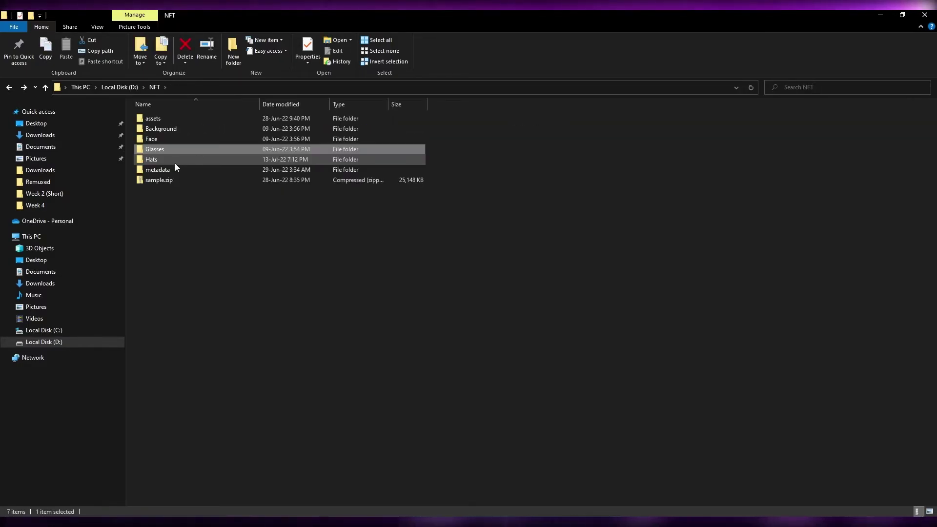
double_click(175, 163)
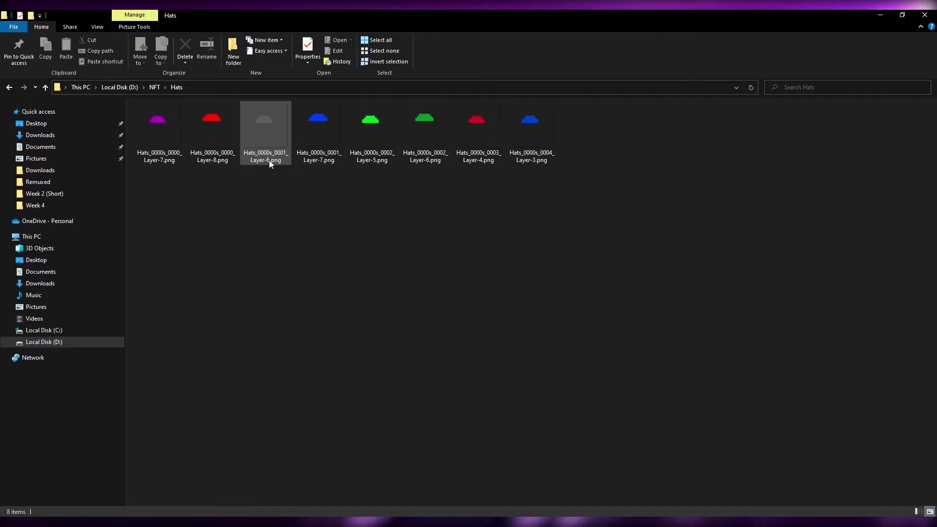
key(BackSpace)
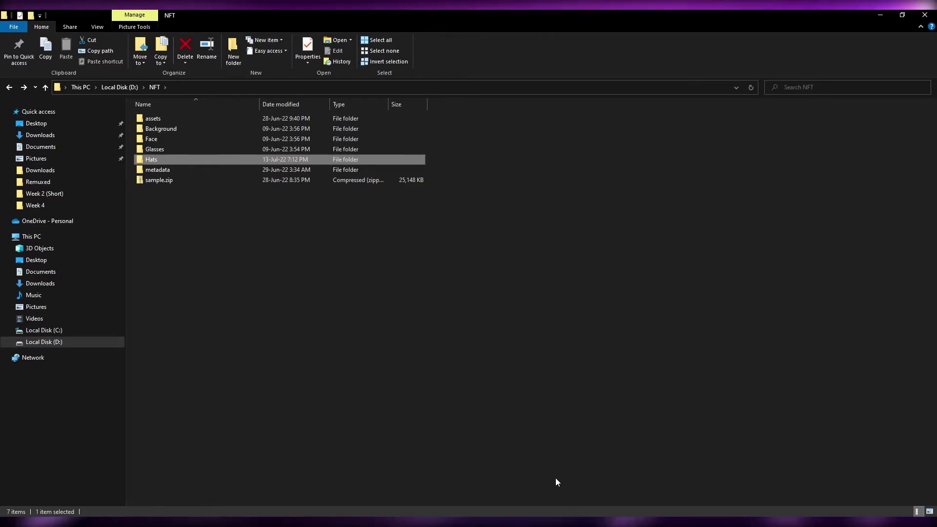
click(561, 522)
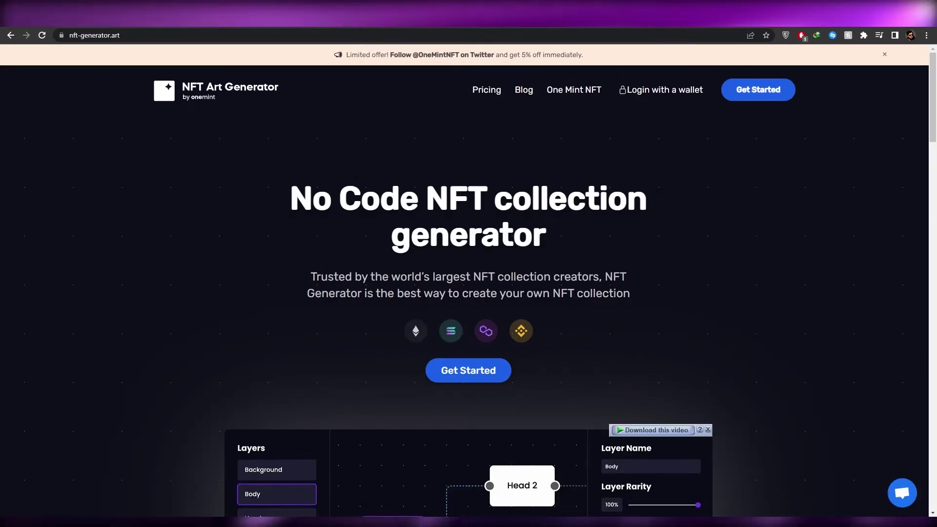
Step: Open the NFT Art Generator editor, reload it and dismiss the intro-video notice for a blank project
scroll(303, 403, down, 5)
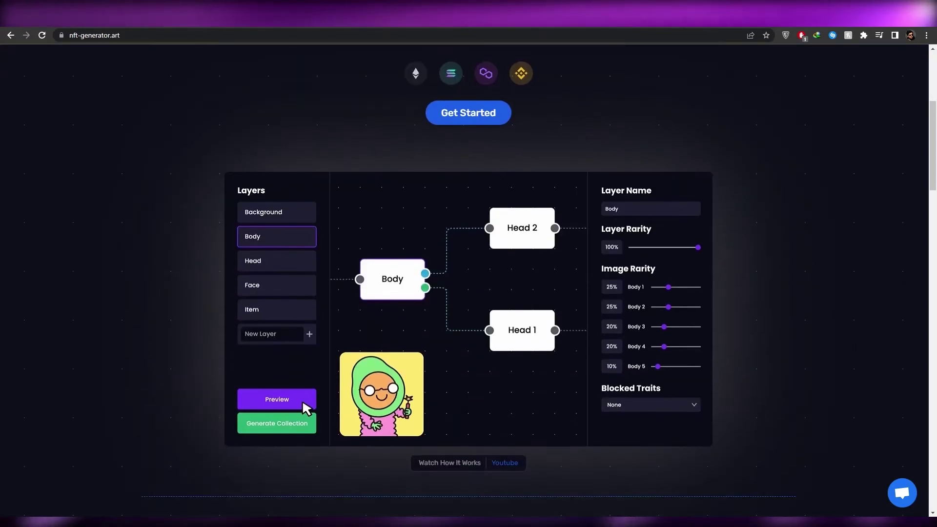
scroll(303, 389, up, 5)
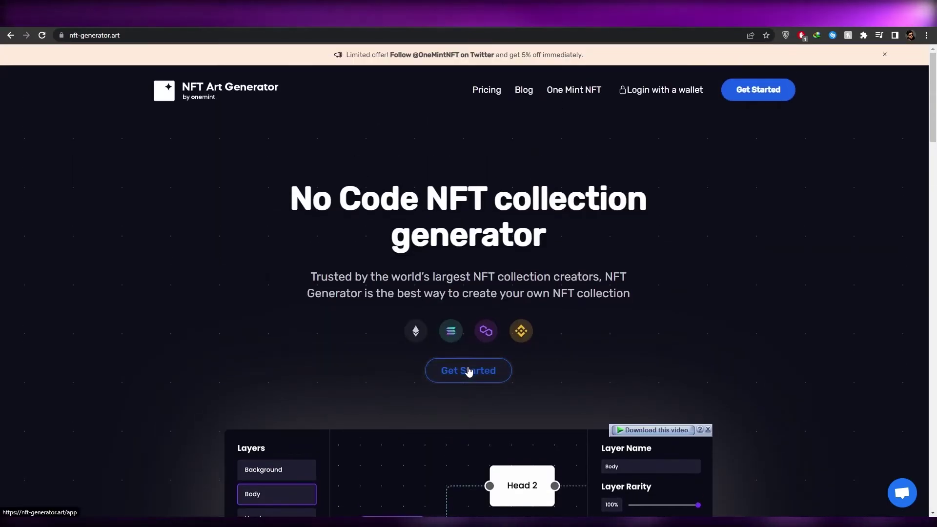
click(467, 370)
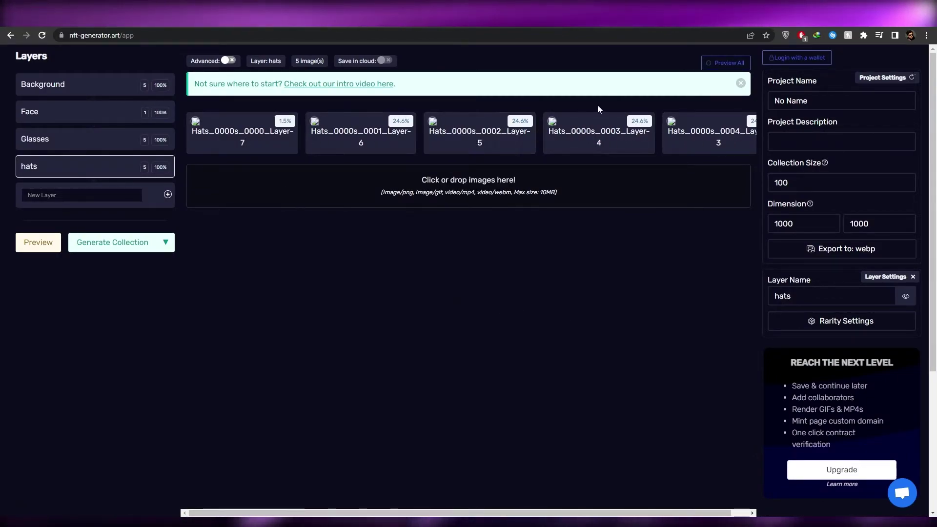
click(42, 35)
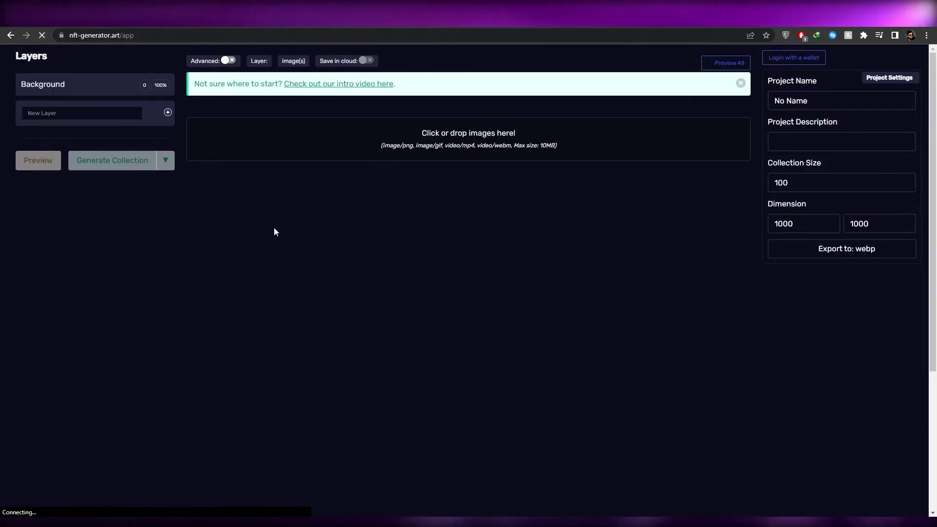
click(740, 83)
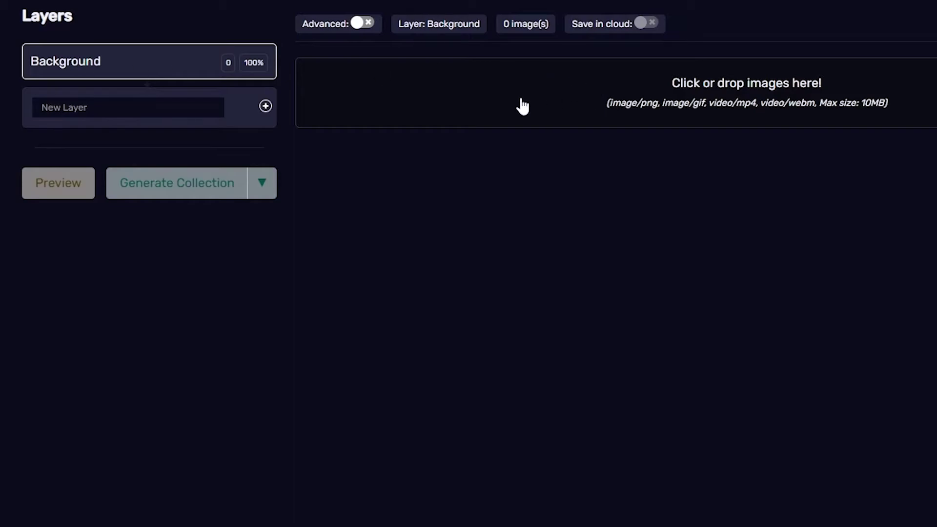
Step: Add three empty layers named face, hays and glasses
triple_click(27, 109)
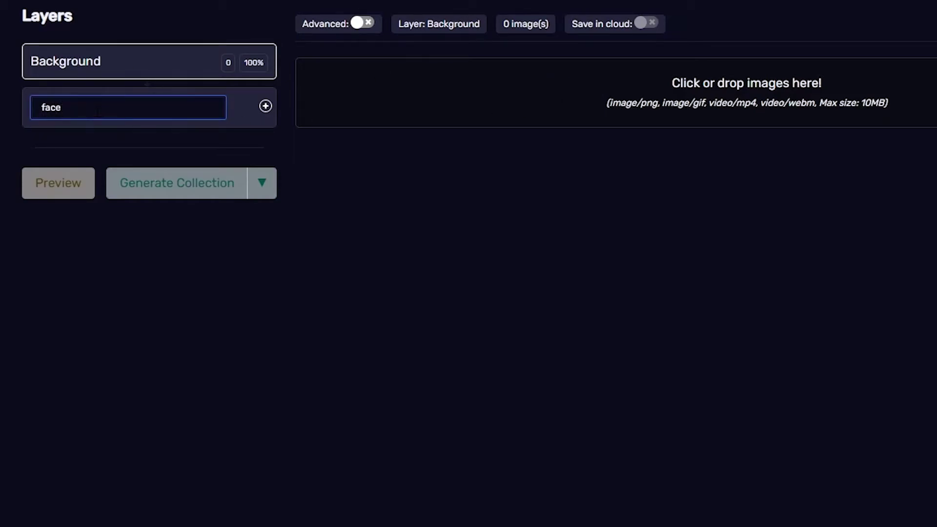
key(Return)
text(hay)
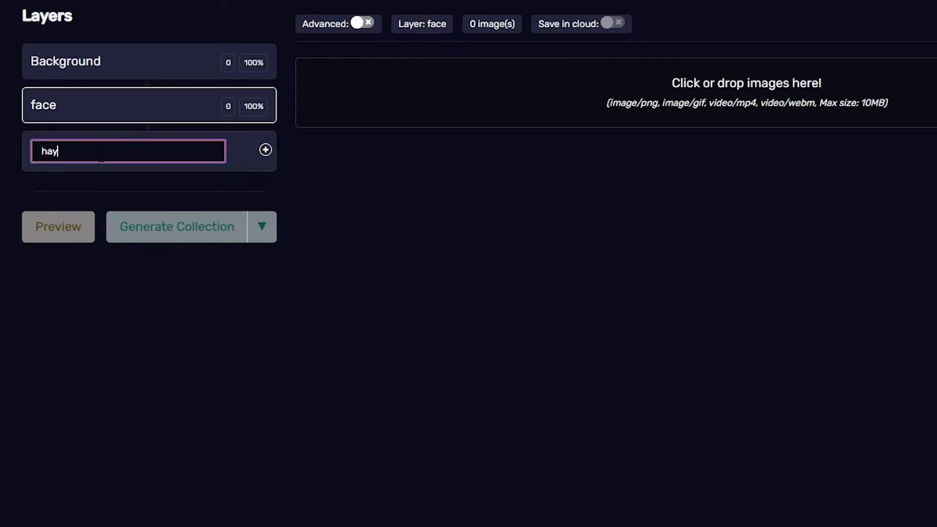
text(s)
key(Return)
text(gglasses)
key(Return)
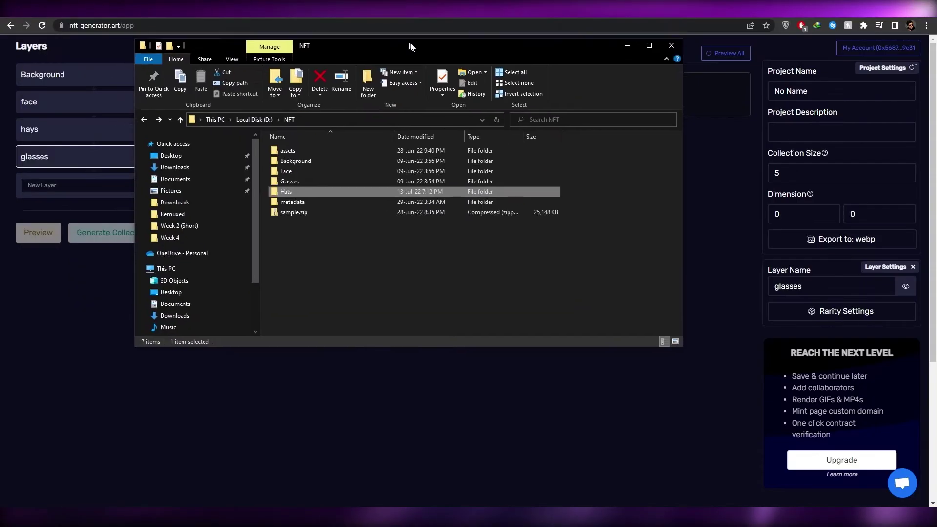
Step: Upload the five gradient background PNGs to the Background layer
drag(412, 46, 637, 88)
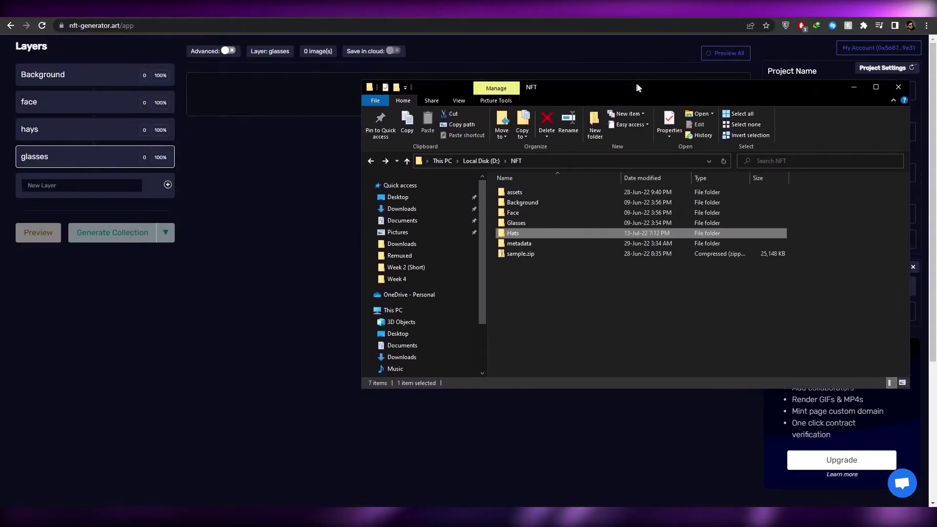
double_click(526, 201)
drag(739, 274, 503, 205)
drag(523, 200, 88, 80)
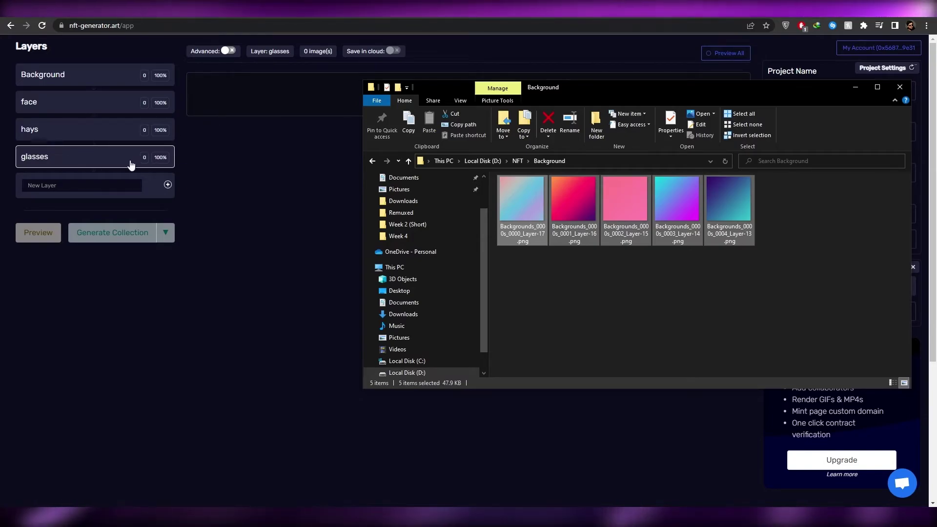
Step: Upload the five glasses images from the Glasses folder to the glasses layer
click(616, 204)
key(alt+Up)
click(546, 224)
double_click(547, 224)
drag(819, 261, 493, 181)
drag(539, 206, 222, 100)
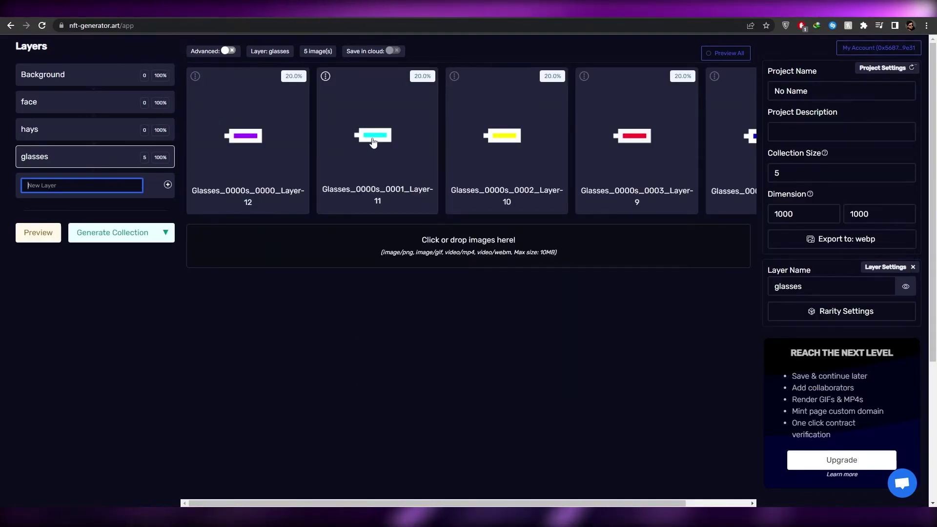
Step: Upload the eight hat images to the hays layer and the face image to face
click(94, 139)
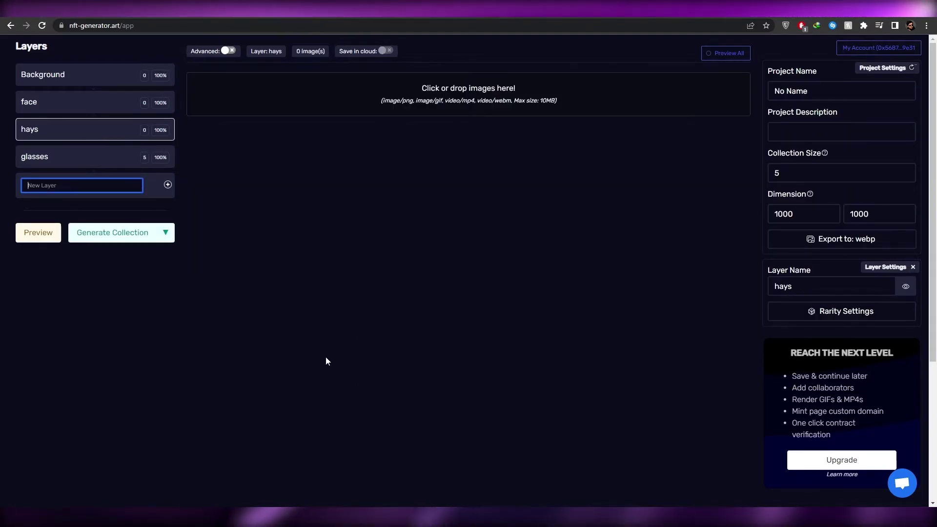
key(alt+Tab)
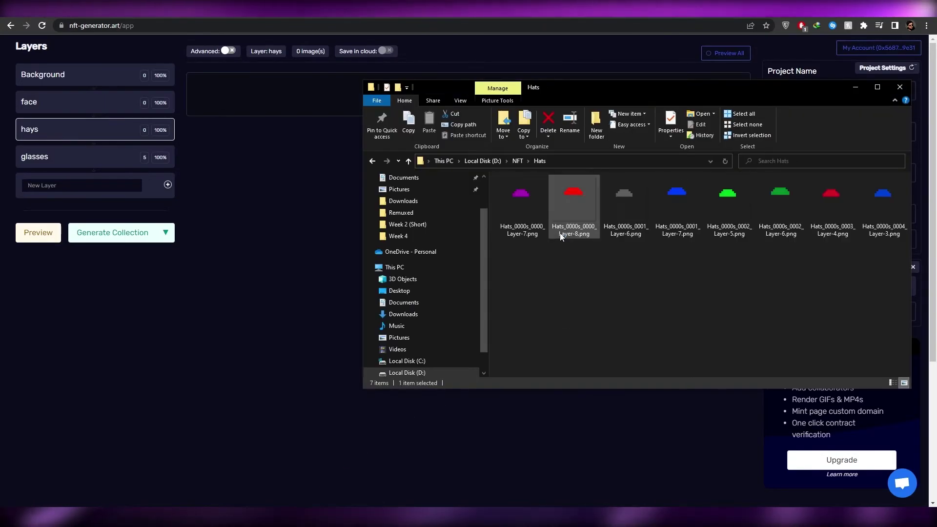
drag(882, 267, 277, 102)
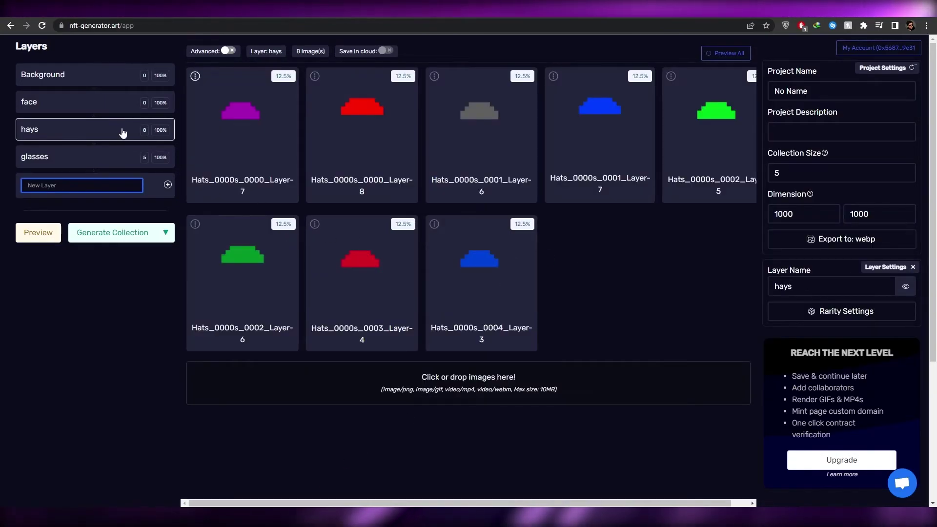
click(98, 107)
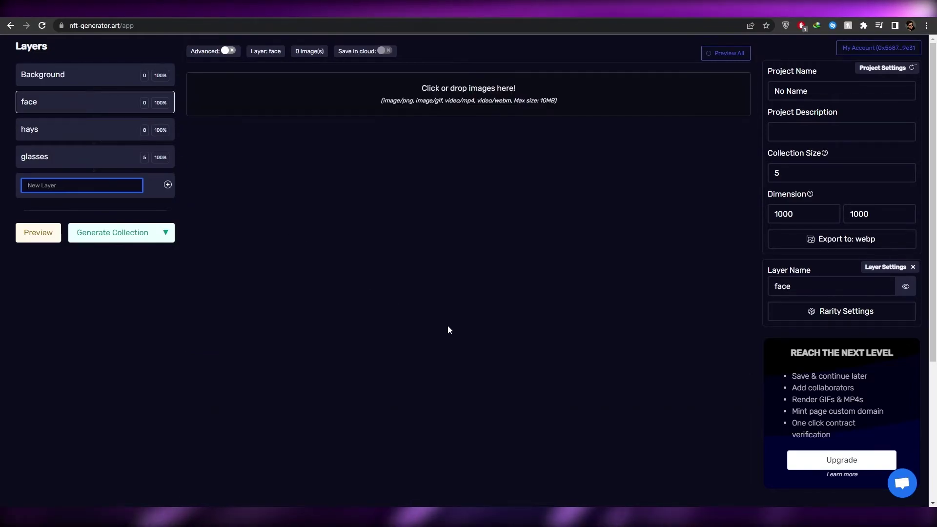
click(391, 377)
key(alt+Tab)
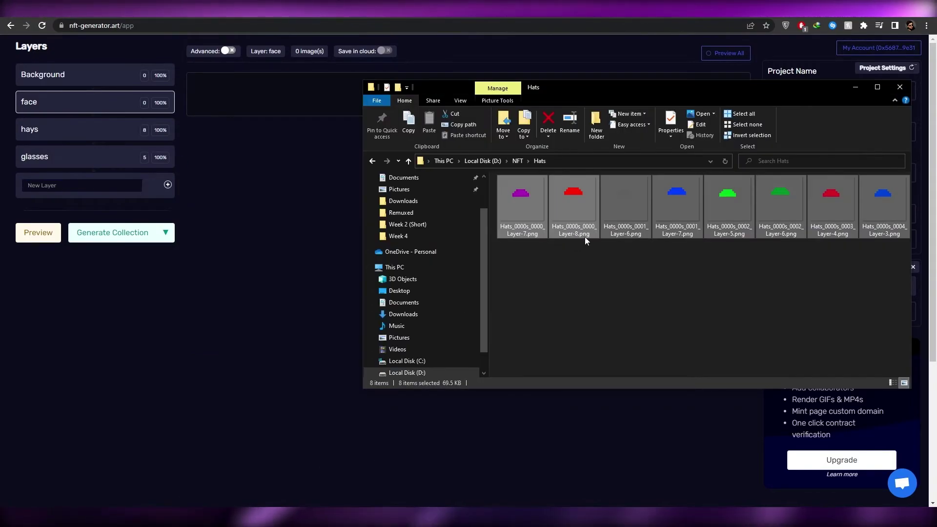
key(alt+Up)
double_click(544, 213)
drag(521, 210, 289, 104)
Step: Add the five background images from the Background folder to the Background layer
click(123, 82)
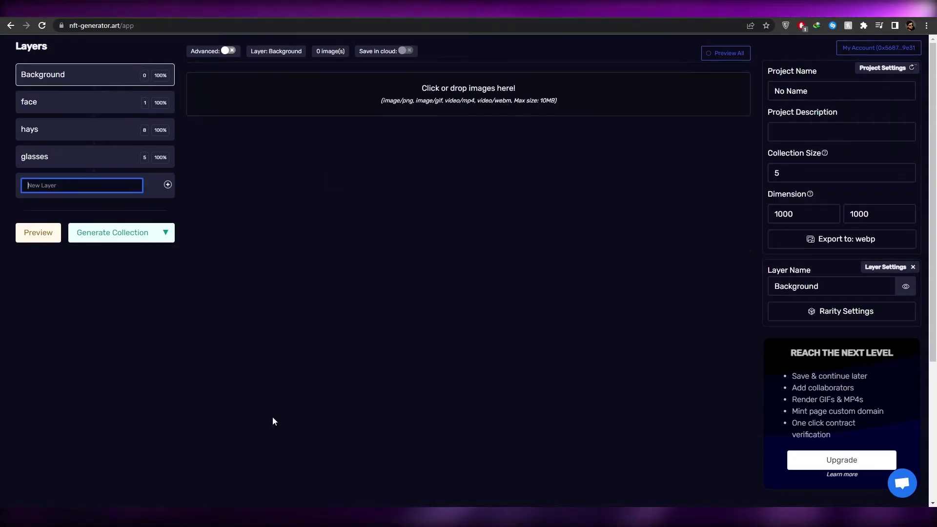
key(alt+Tab)
key(alt+Up)
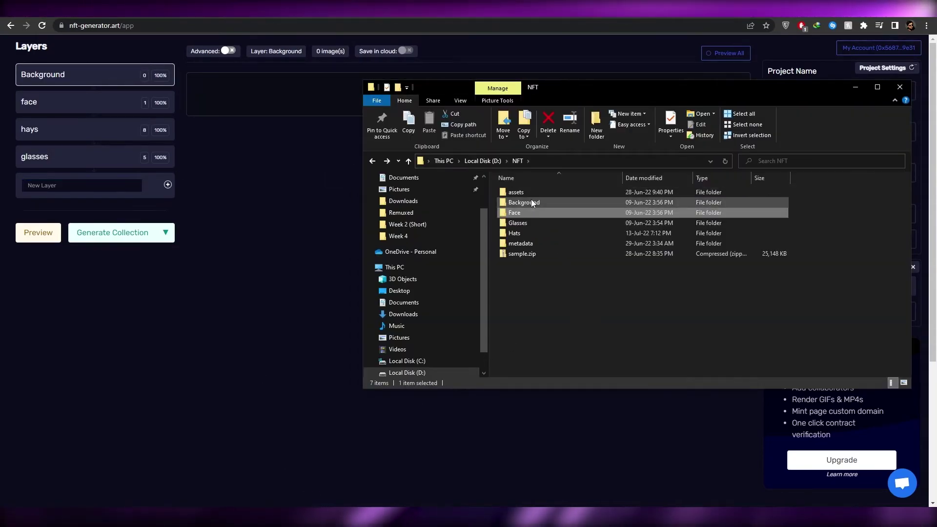
double_click(532, 199)
drag(768, 282, 281, 94)
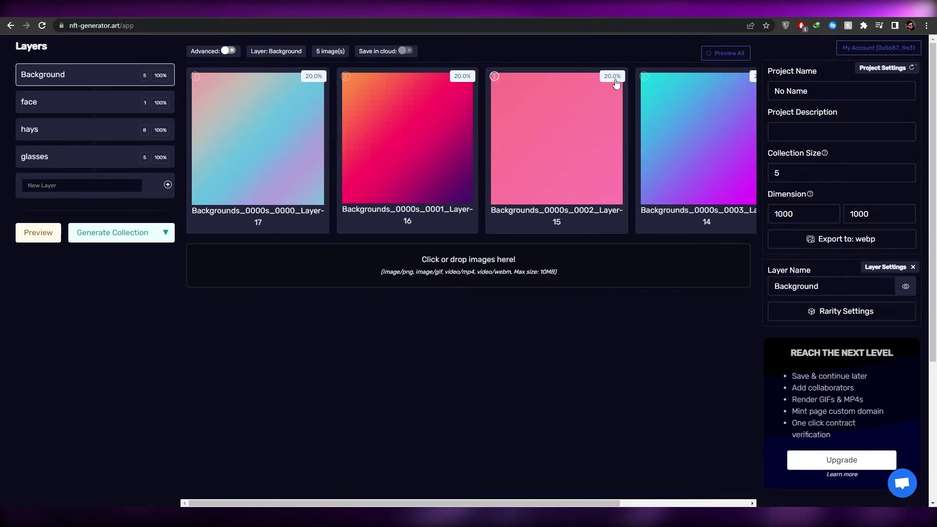
Step: Check the images held by the face, hays and glasses layers
click(101, 110)
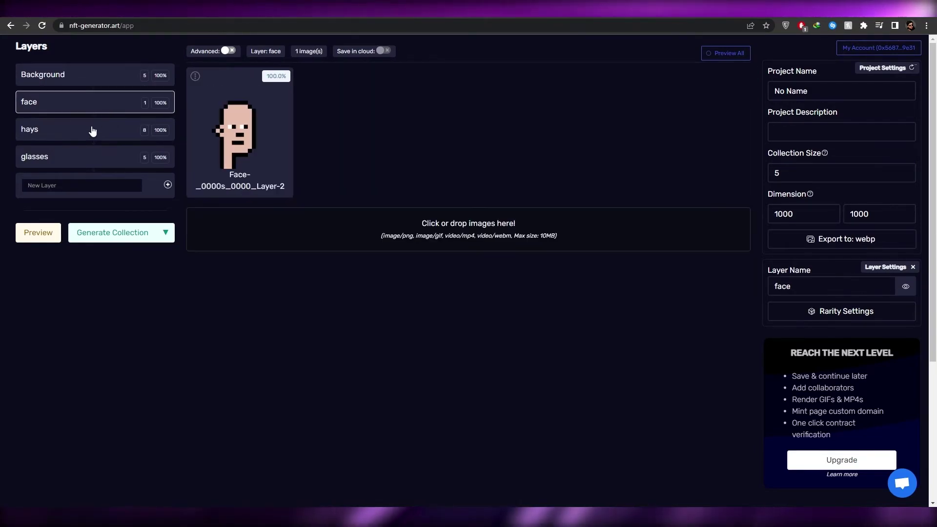
click(90, 129)
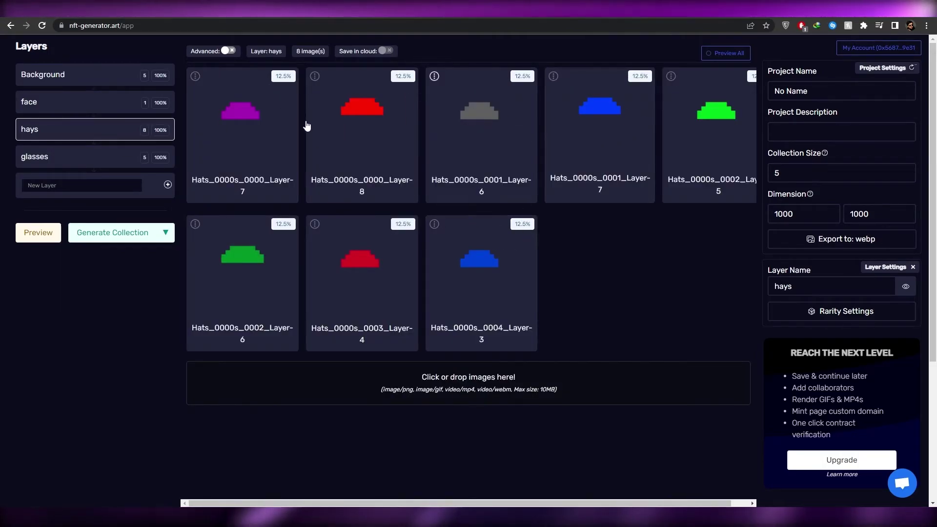
click(59, 157)
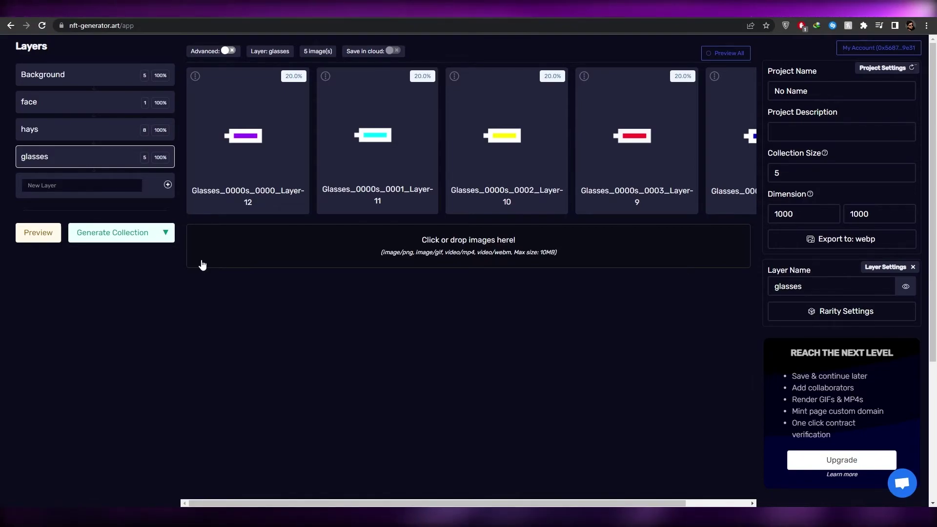
Step: Preview a randomly combined character, enlarging the preview image and shrinking it back
click(42, 234)
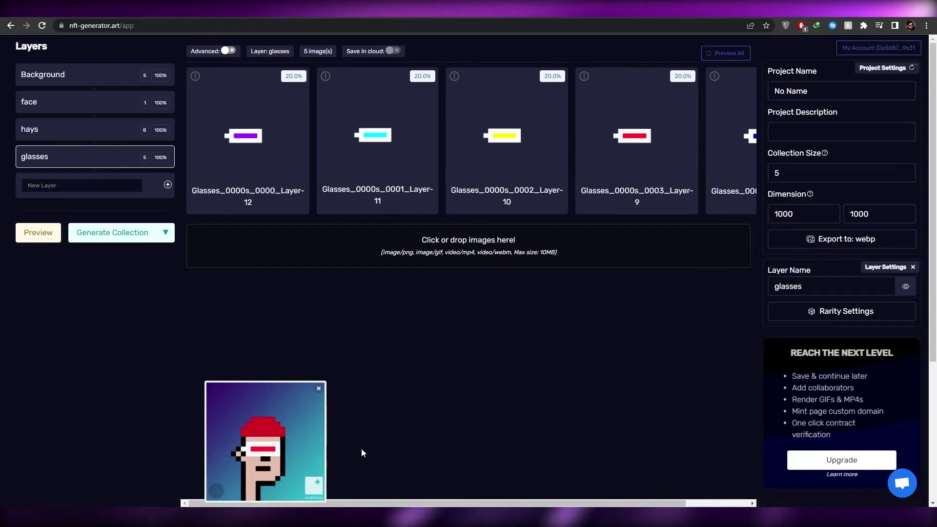
scroll(362, 448, down, 3)
scroll(327, 420, up, 3)
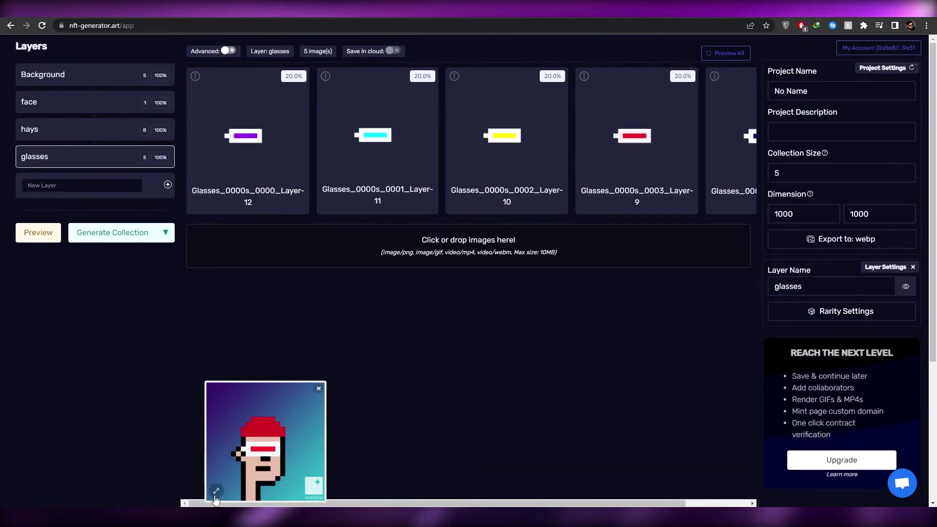
click(216, 491)
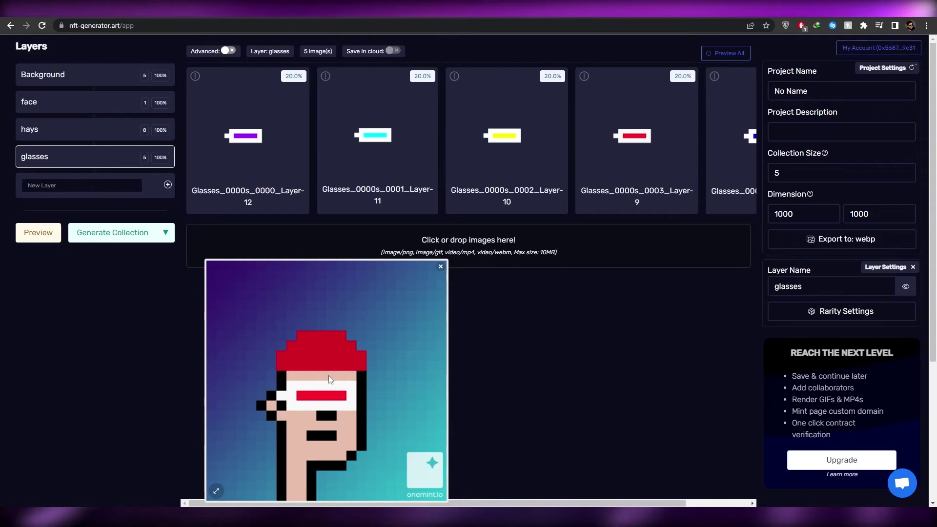
click(217, 492)
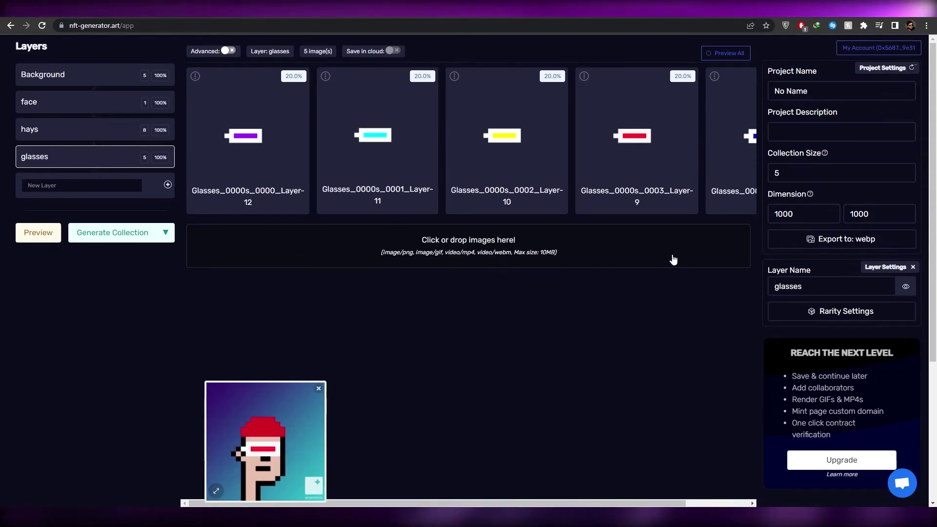
click(805, 172)
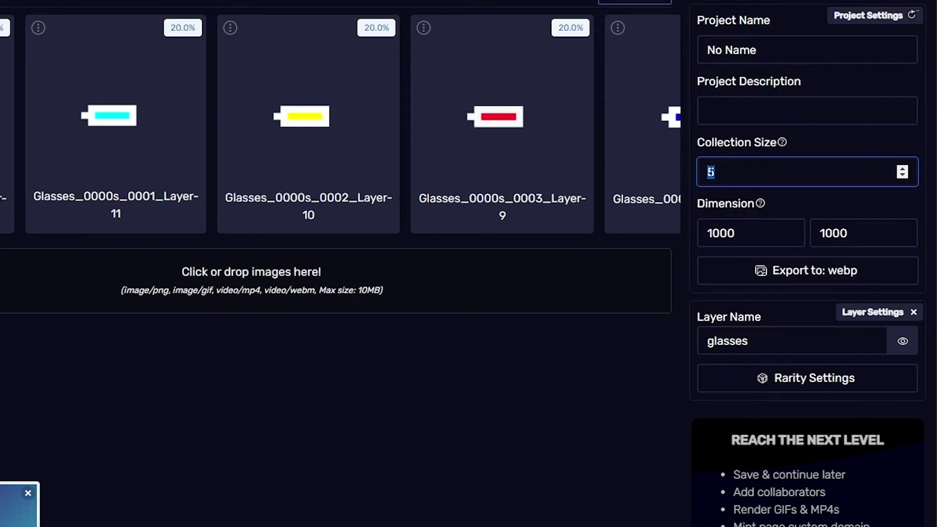
Step: Review the collection-size pricing tiers, then generate the 100-item collection
right_click(708, 171)
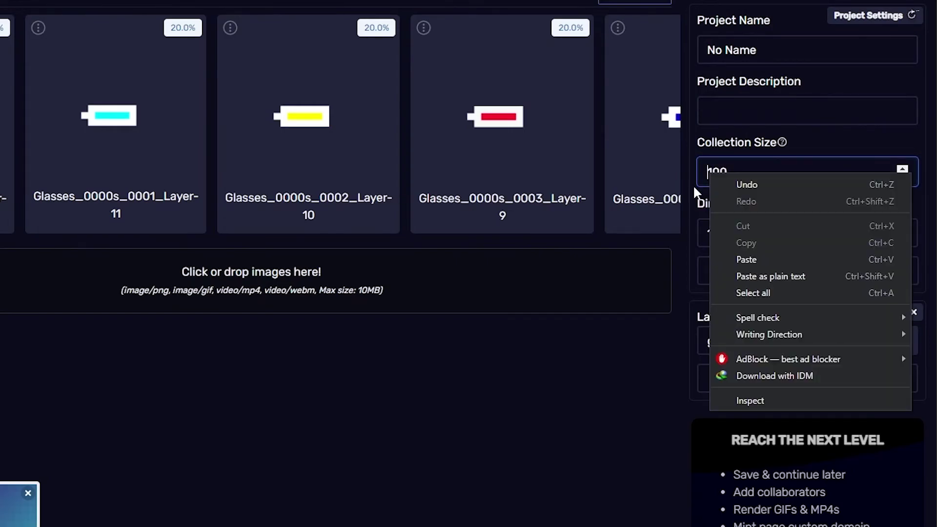
click(613, 440)
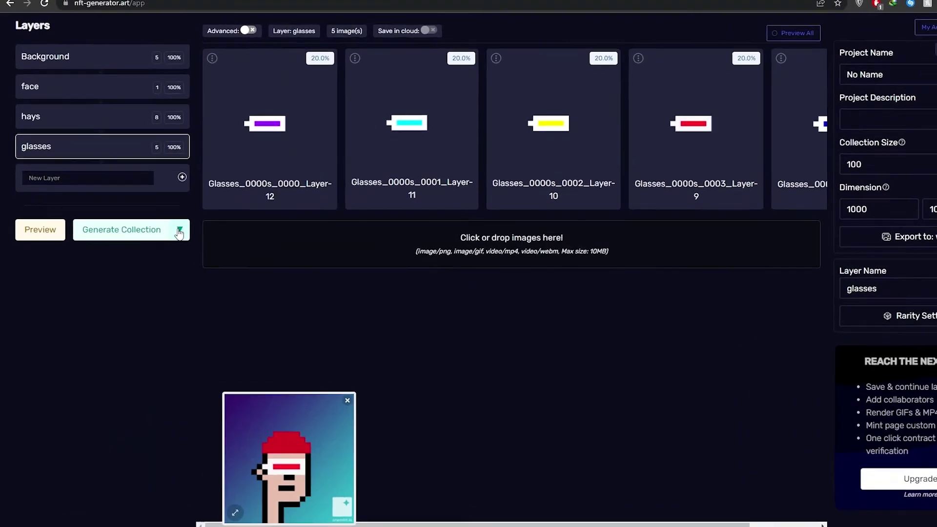
click(165, 234)
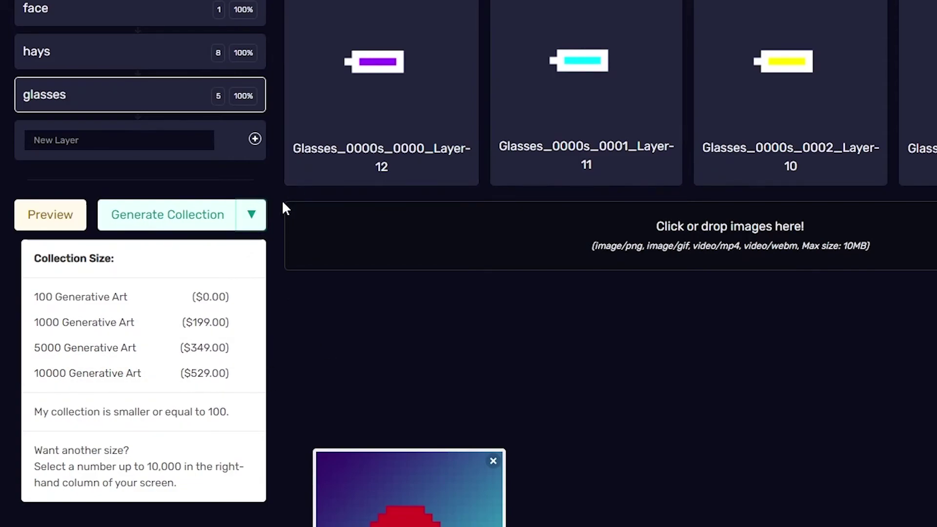
click(252, 217)
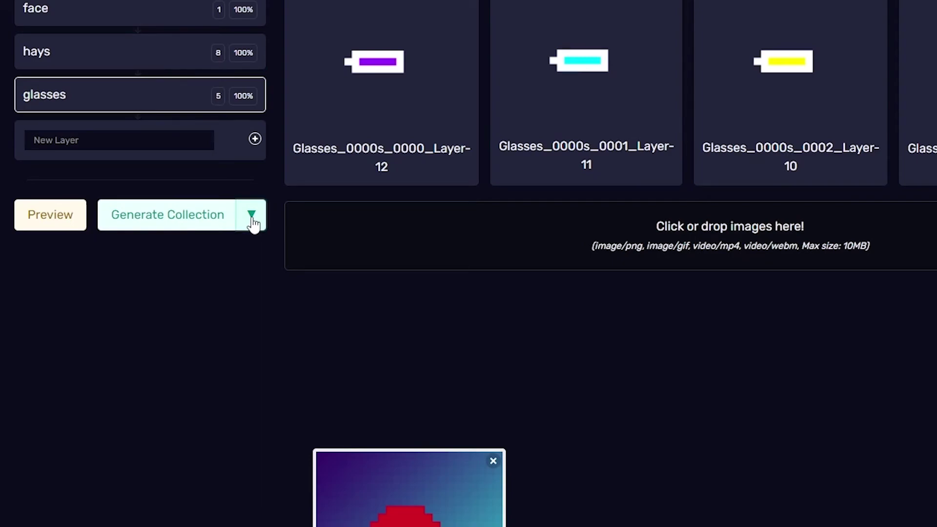
click(252, 218)
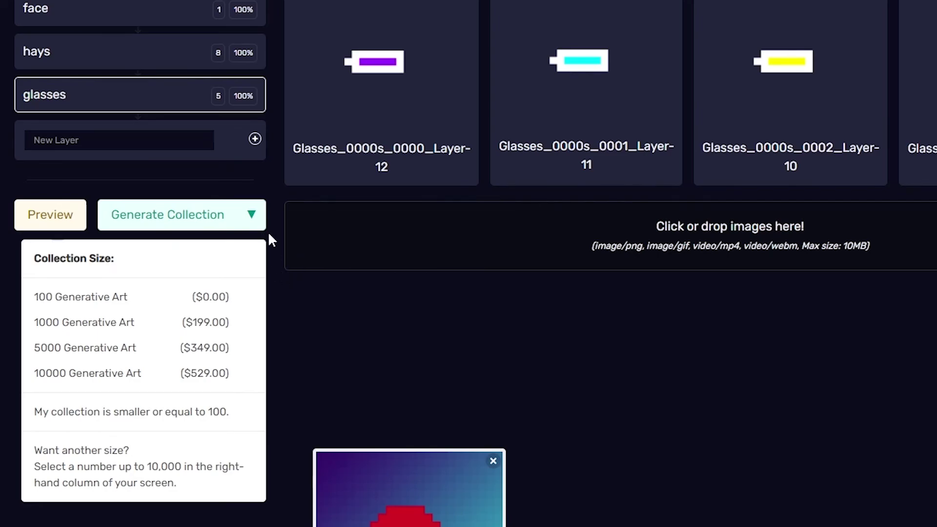
click(252, 224)
click(252, 225)
click(252, 226)
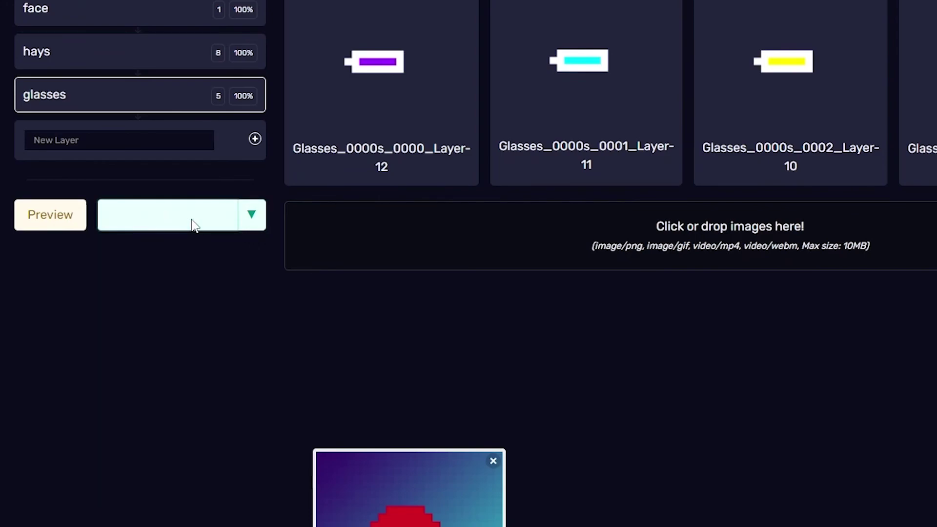
click(194, 226)
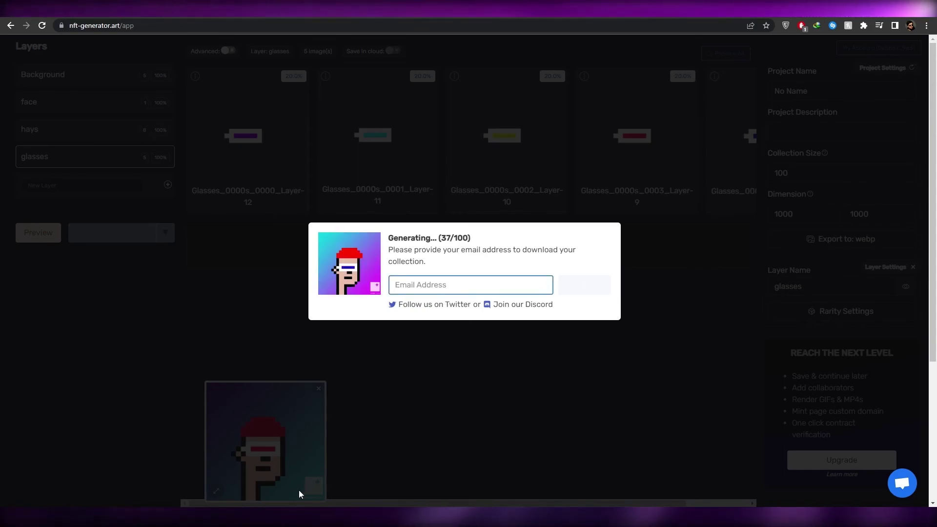
Step: Open sample.zip in the NFT folder and select its assets folder
key(alt+Tab)
key(alt+Up)
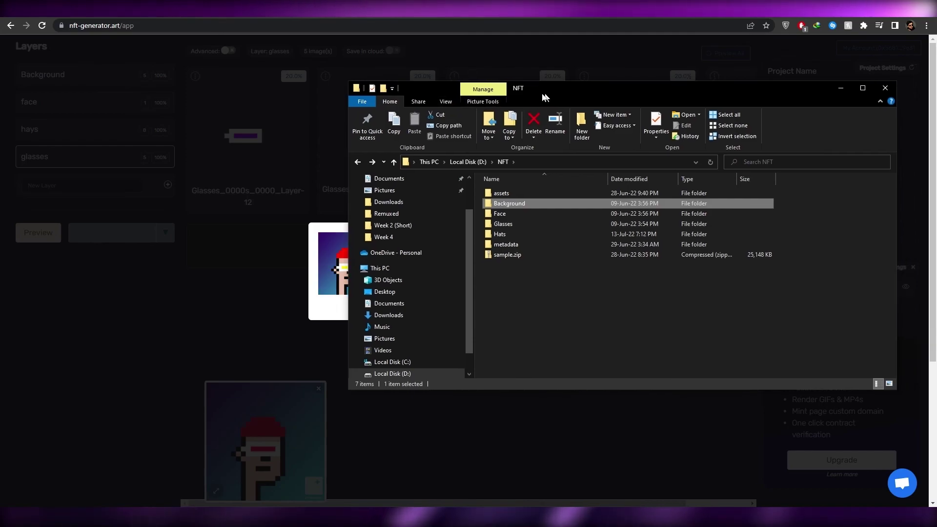
drag(559, 92, 425, 93)
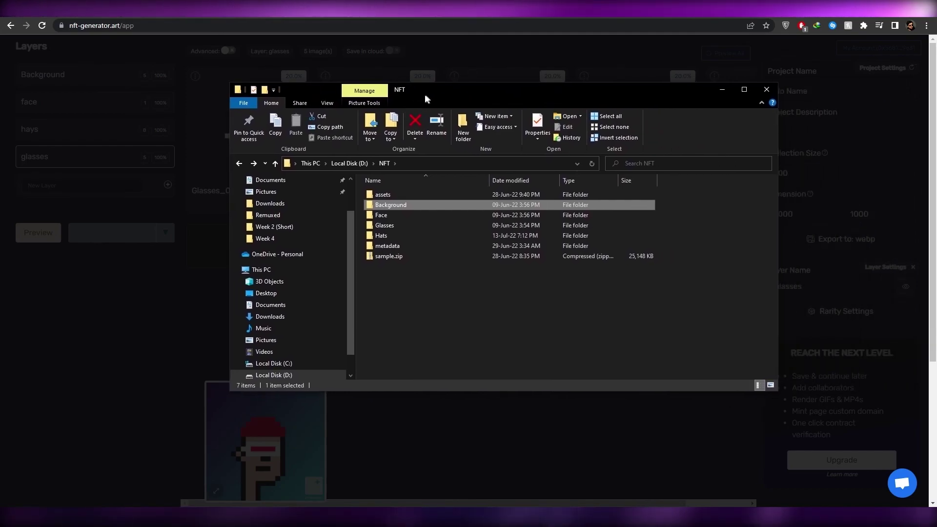
click(439, 258)
double_click(436, 259)
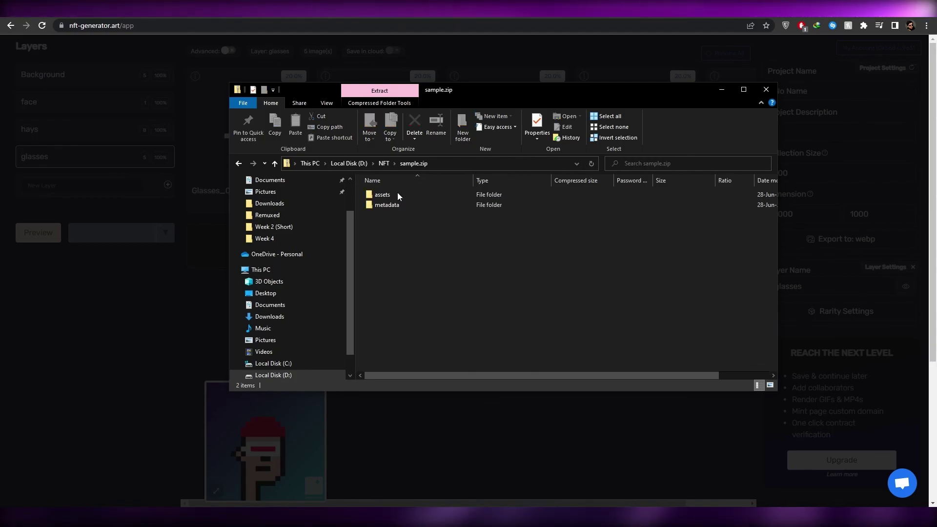
click(397, 195)
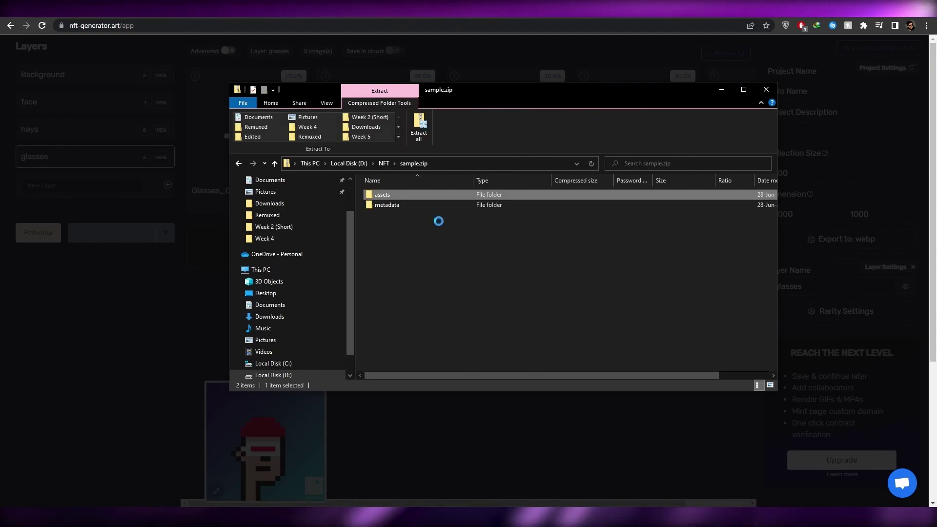